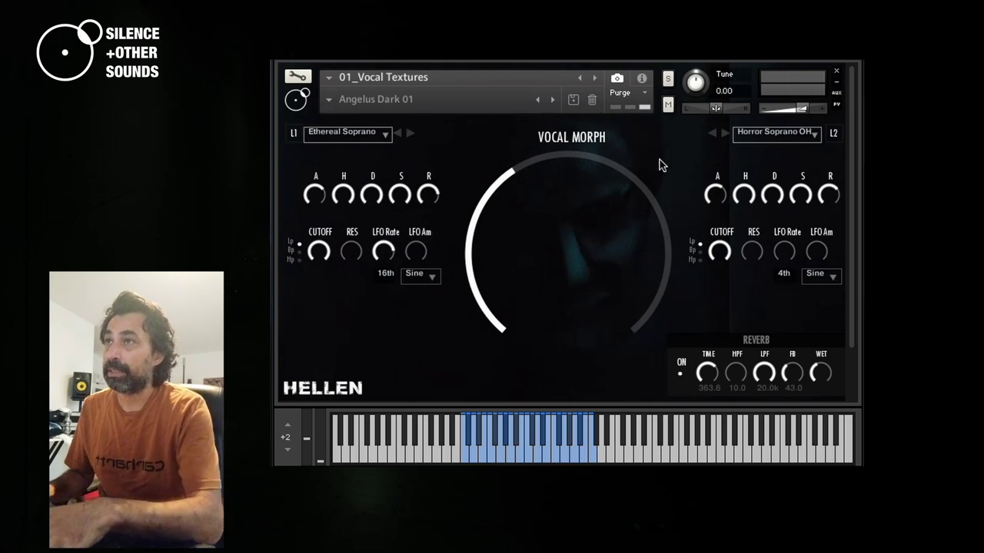
# Enable Learn MIDI CC# Automation on the Vocal Morph knob
pyautogui.rightClick(552, 192)
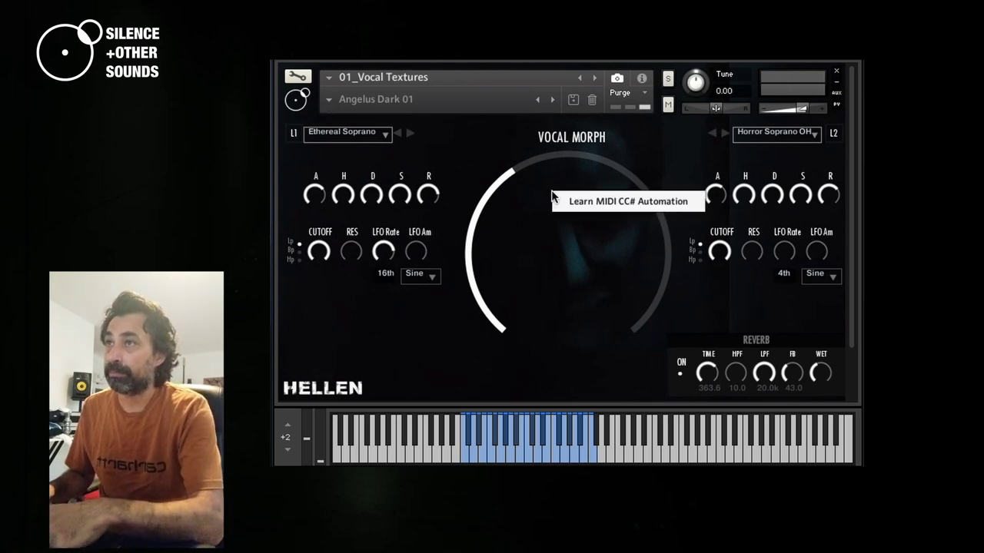
pyautogui.click(613, 203)
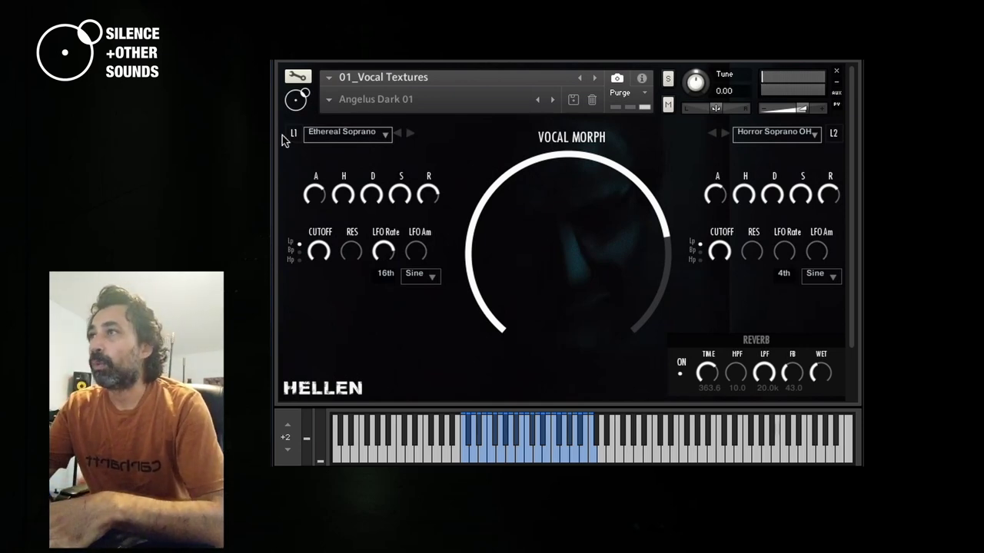
pyautogui.click(368, 137)
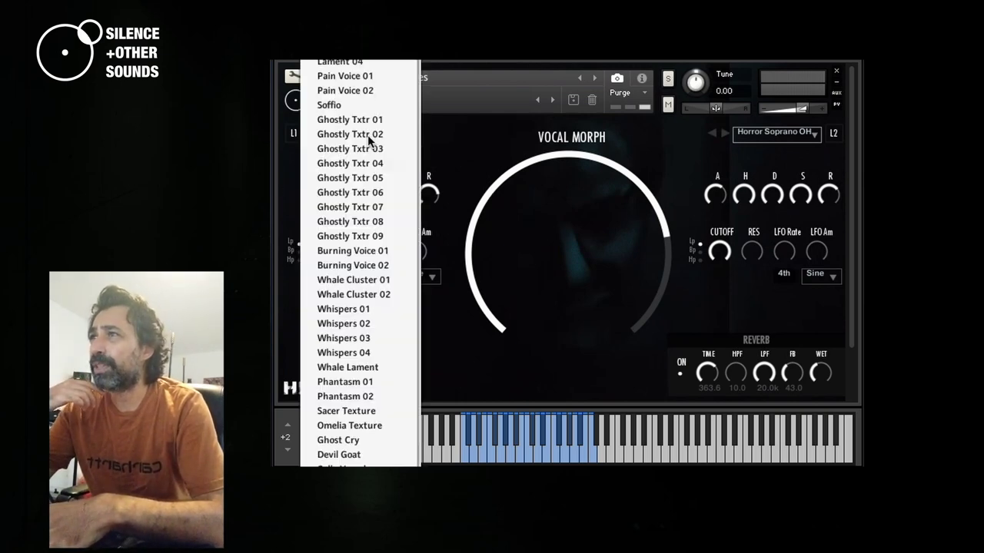
pyautogui.click(654, 147)
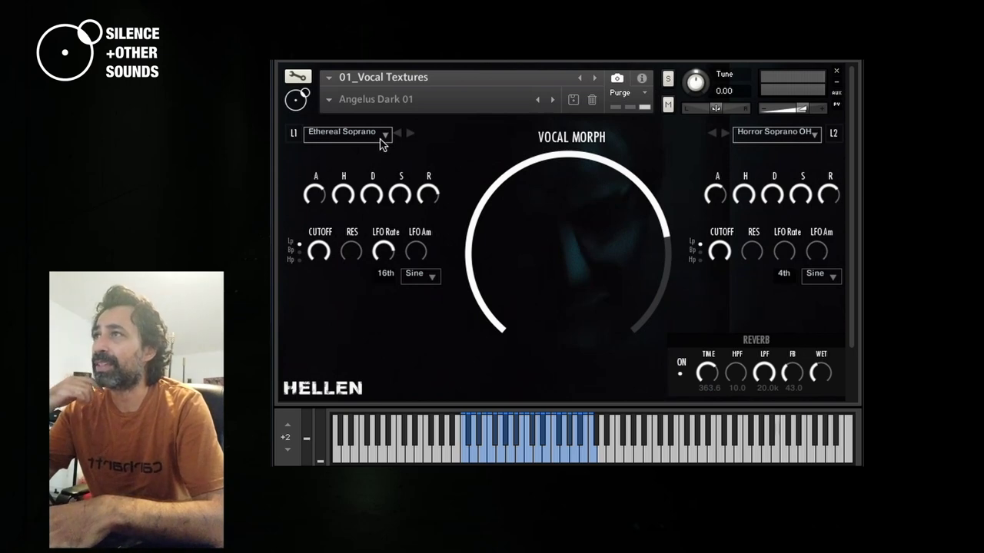
pyautogui.click(381, 138)
pyautogui.click(784, 138)
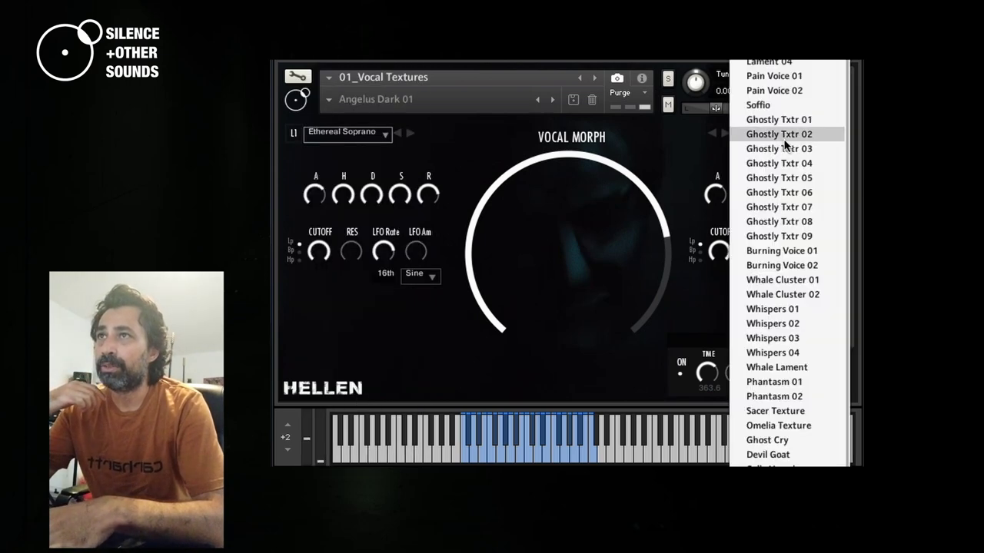
pyautogui.click(670, 146)
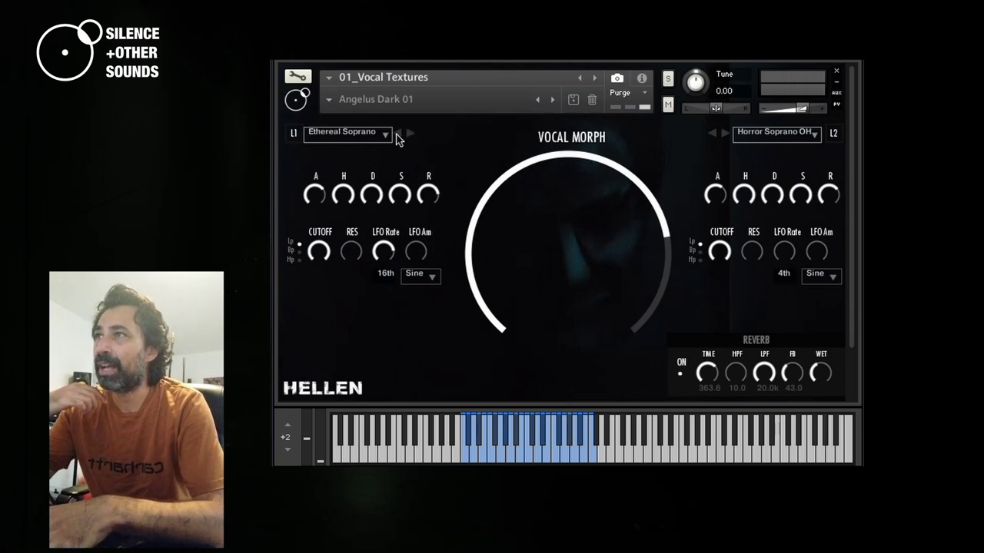
pyautogui.click(410, 136)
pyautogui.click(400, 134)
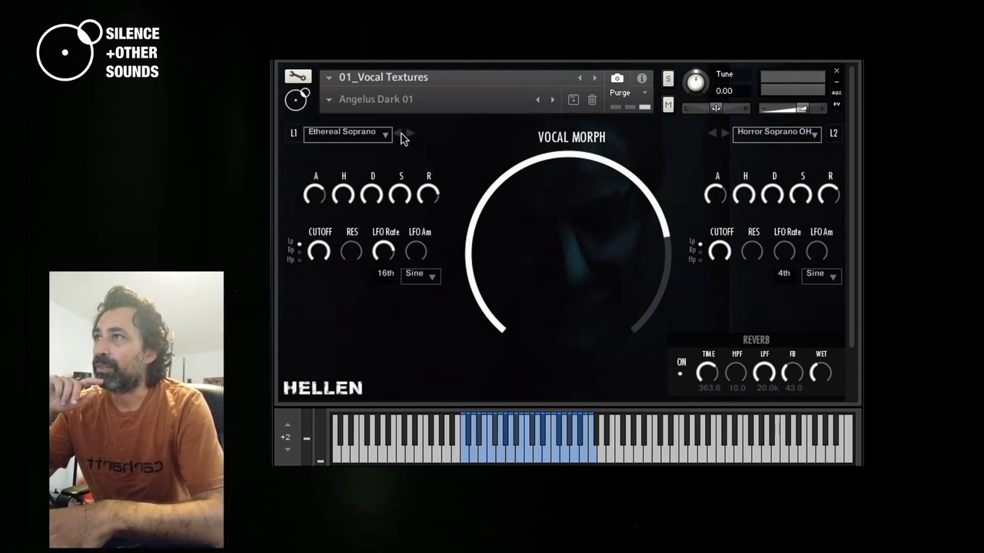
pyautogui.click(399, 136)
pyautogui.click(407, 137)
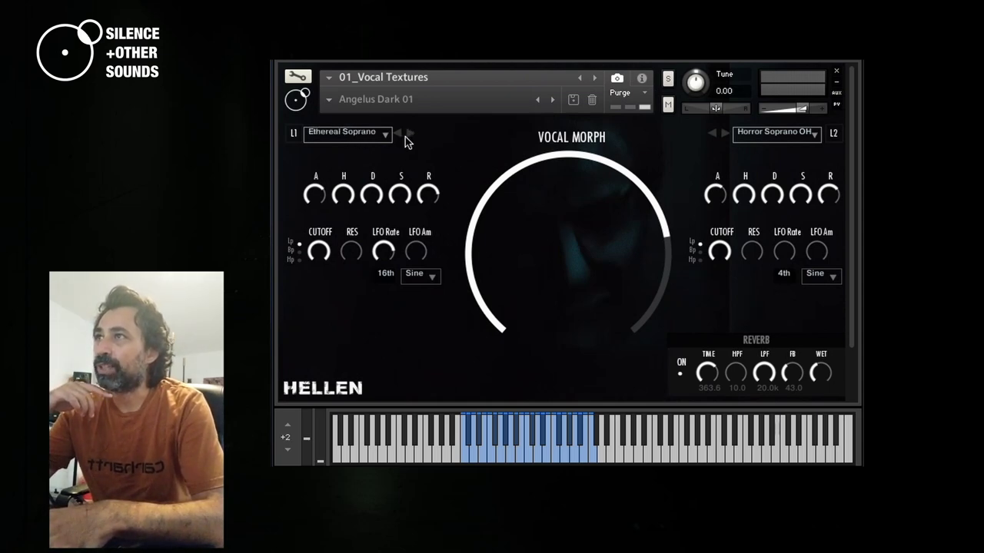
pyautogui.click(326, 136)
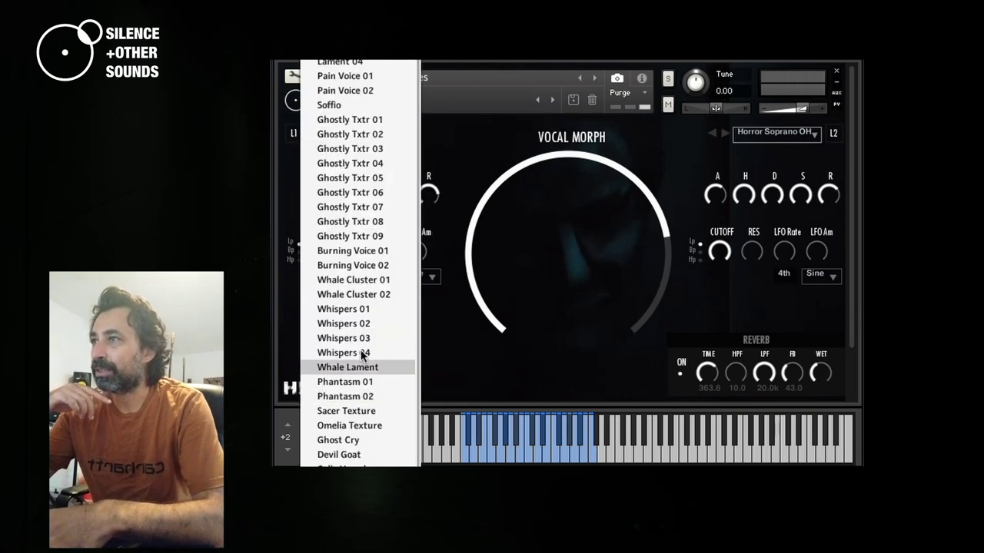
pyautogui.click(495, 130)
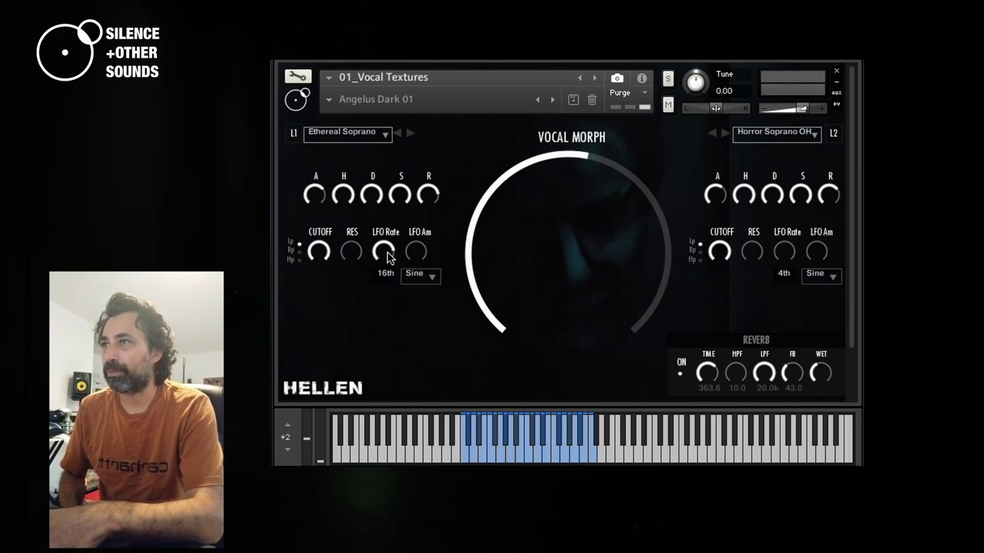
# Adjust the L1 LFO rate slightly and raise the L1 LFO amplitude depth
pyautogui.moveTo(389, 257)
pyautogui.mouseDown()
pyautogui.moveTo(363, 350)
pyautogui.moveTo(386, 213)
pyautogui.moveTo(382, 253)
pyautogui.mouseUp()
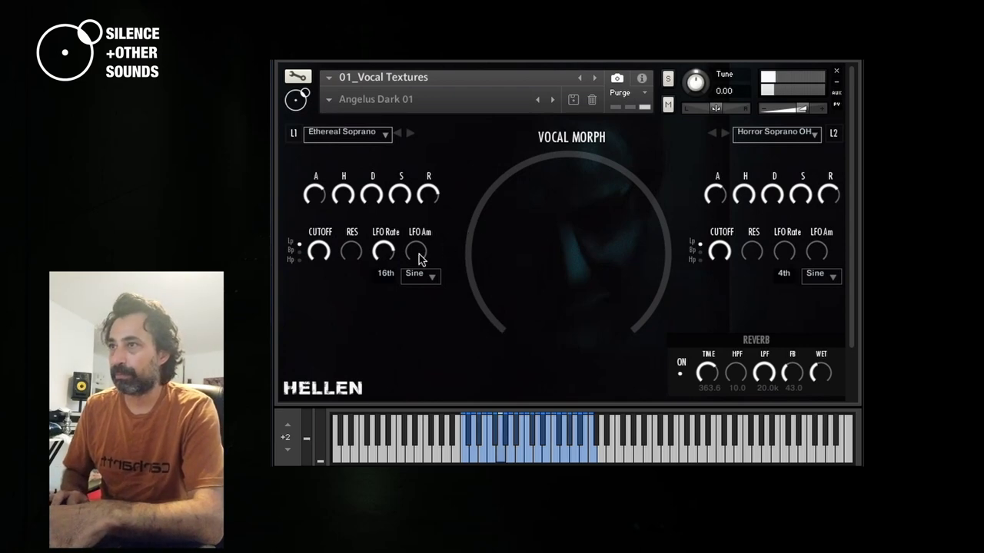
pyautogui.moveTo(418, 253); pyautogui.dragTo(447, 181)
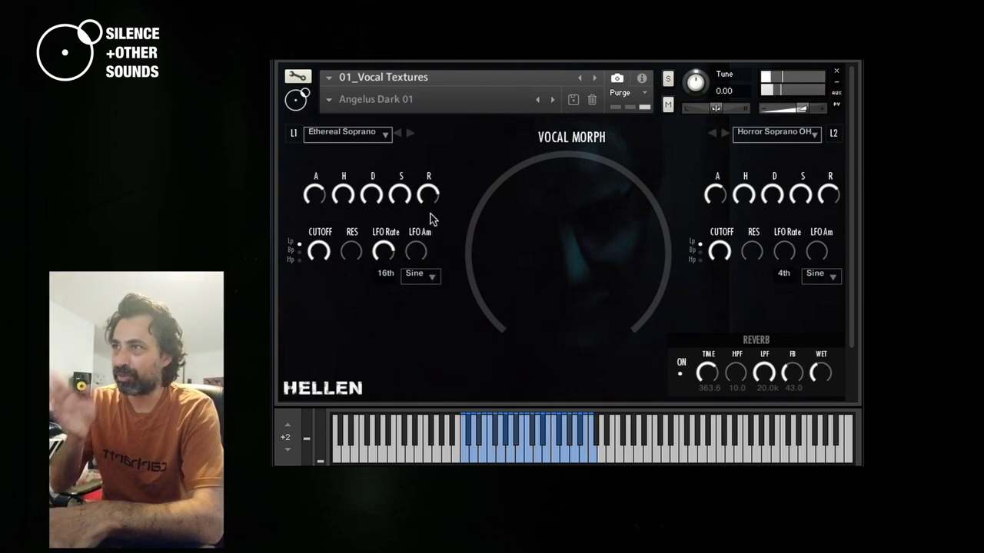
pyautogui.click(432, 277)
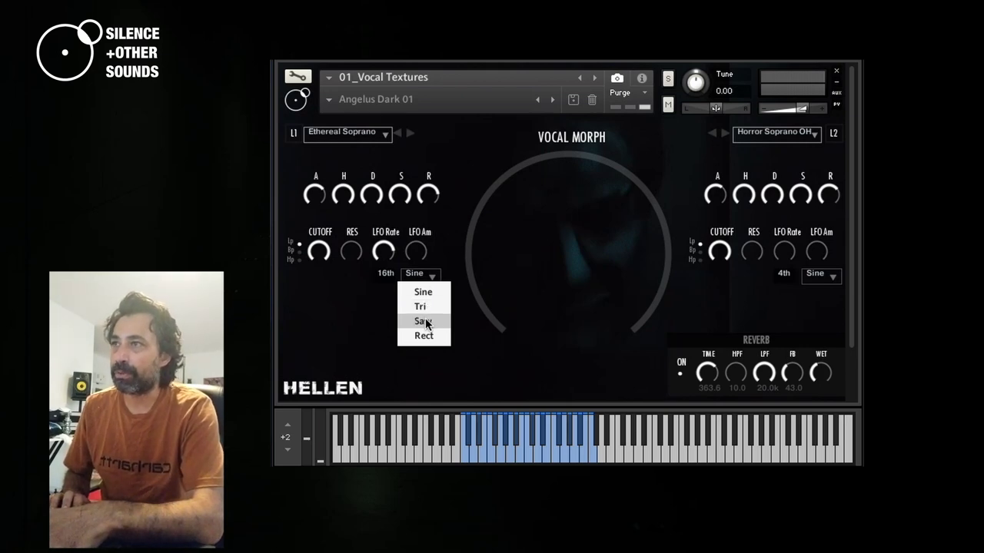
pyautogui.click(448, 255)
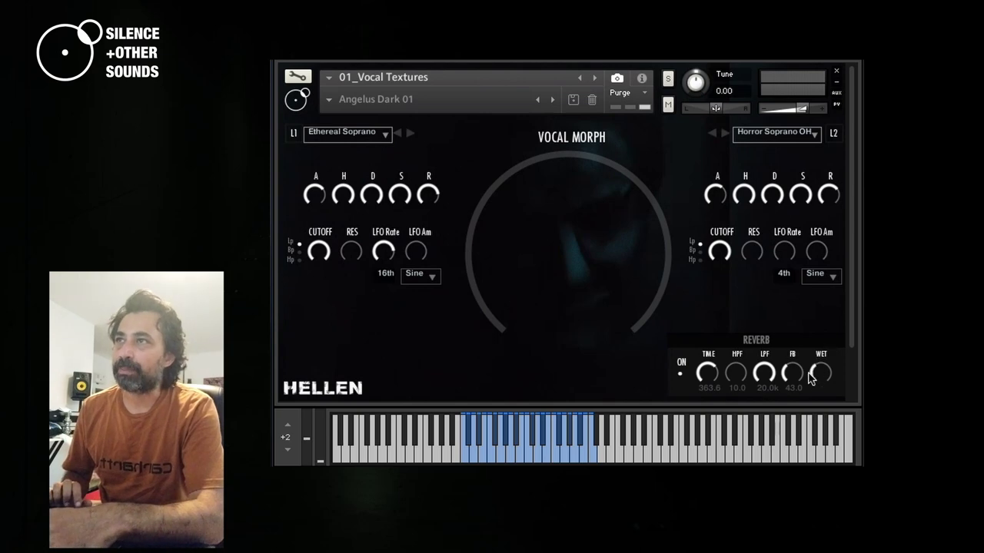
# Try the Distant Laments 01 preset, then load Whale Clusters 01 from the preset list
pyautogui.click(331, 104)
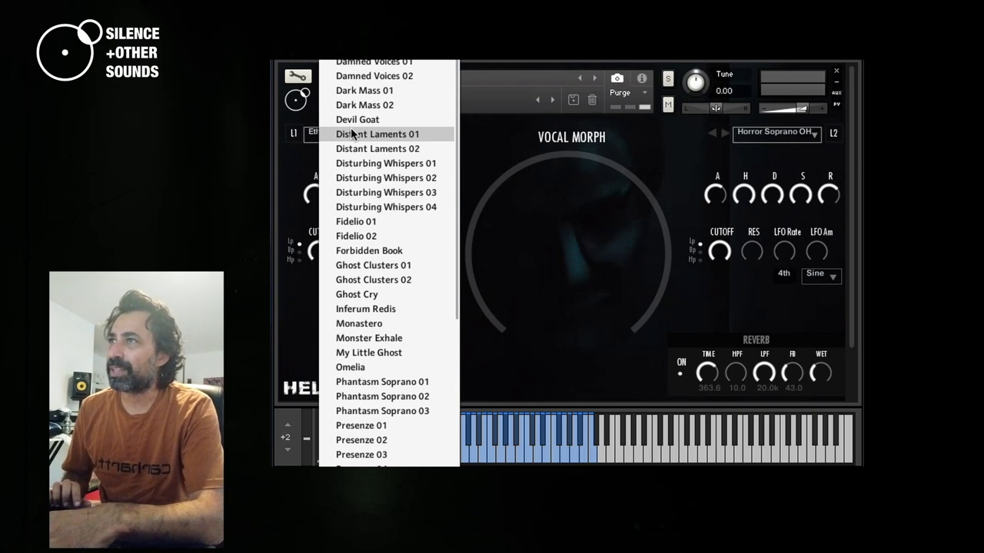
pyautogui.click(352, 135)
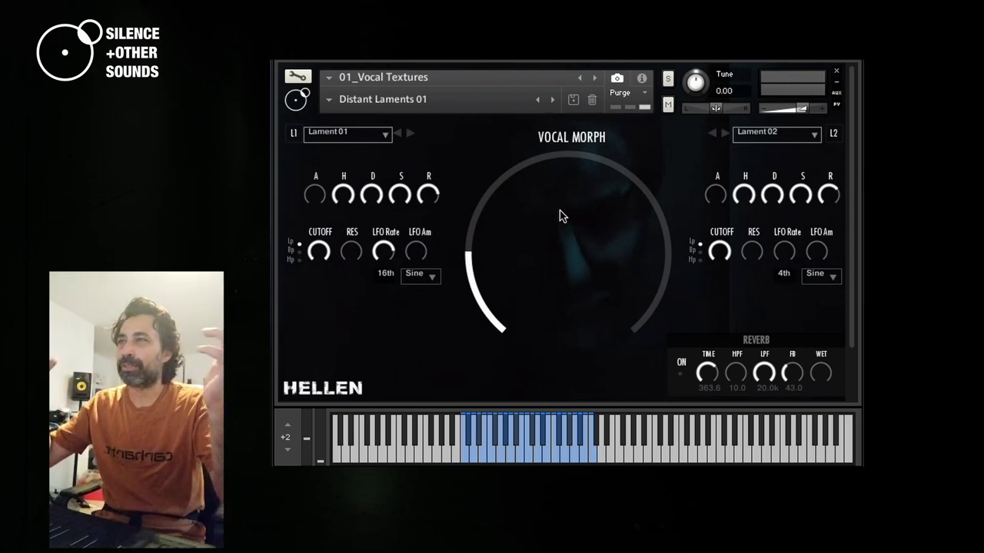
pyautogui.click(329, 99)
pyautogui.scroll(-7, 396, 309)
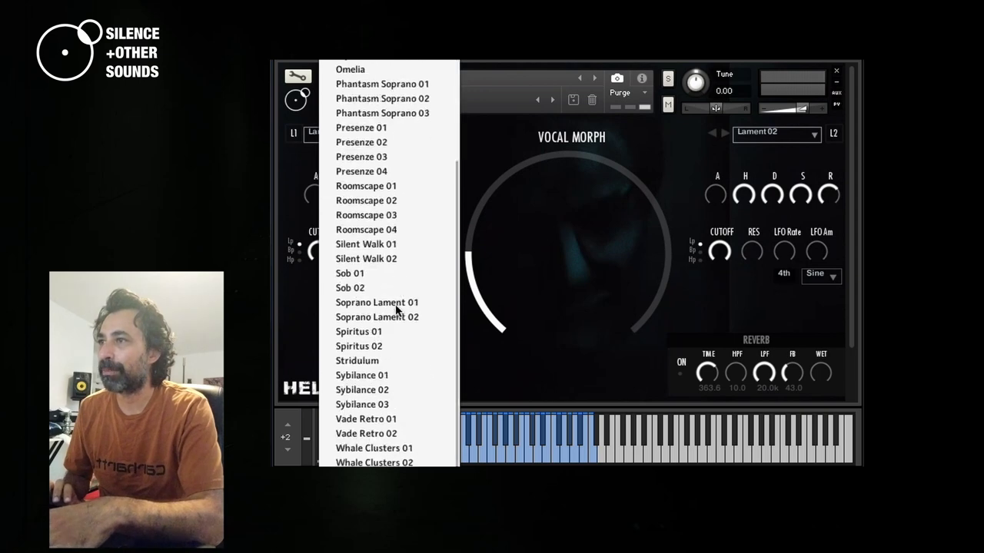
pyautogui.click(395, 449)
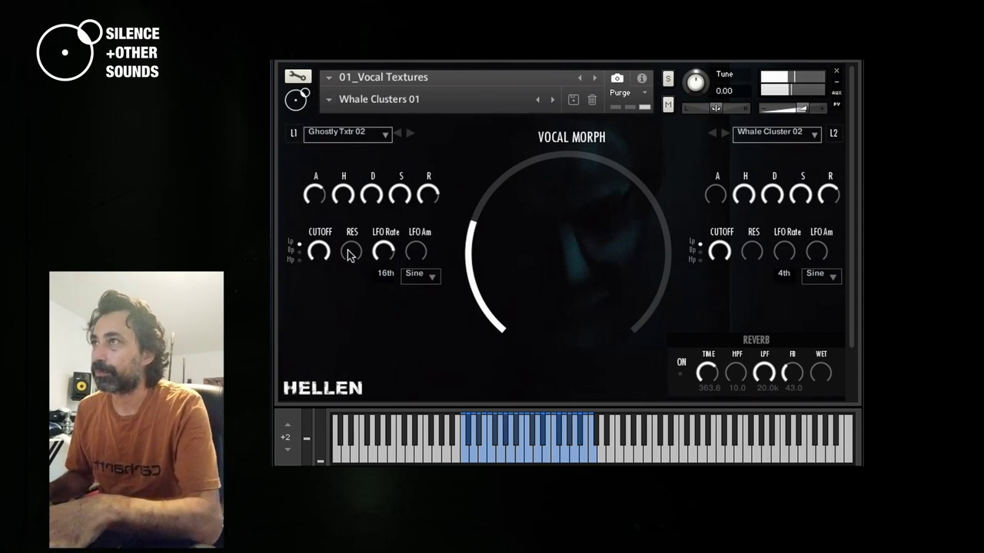
pyautogui.click(329, 99)
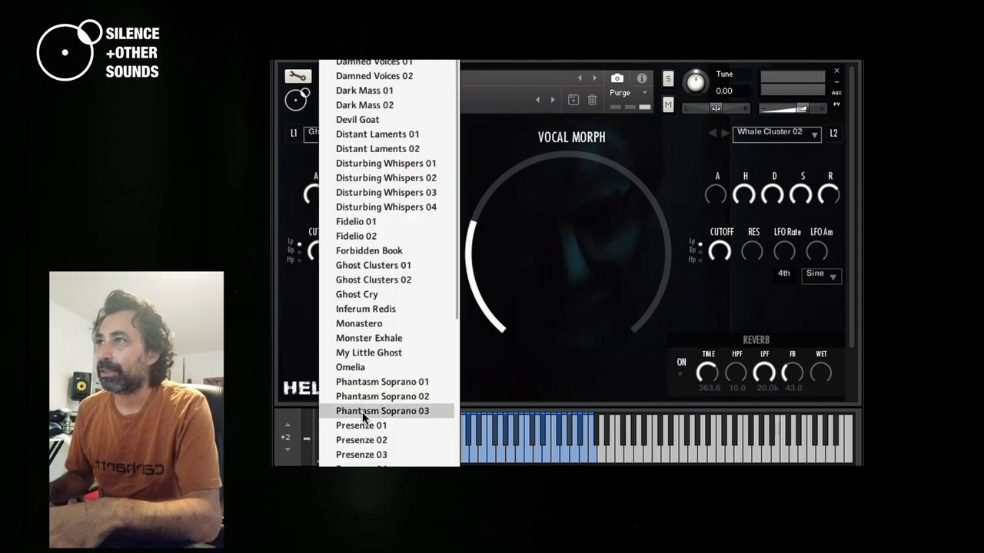
# Load Inferum Redis, pairing an Inferum Redis L1 layer with Pain Voice 01 on L2
pyautogui.click(359, 311)
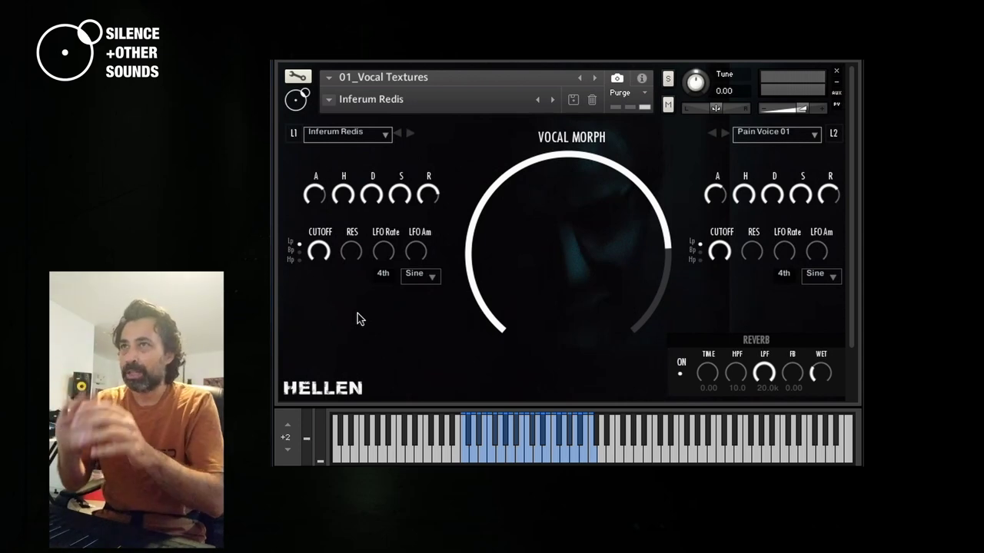
# Select Disturbing Whispers 02 from the preset list, layering Phantasm 01 with Whispers 02
pyautogui.click(329, 105)
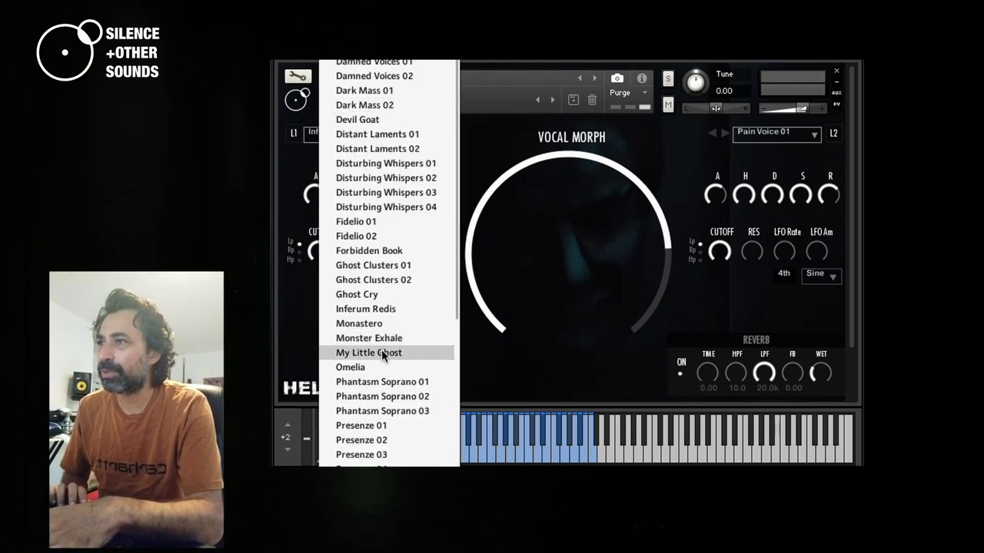
pyautogui.scroll(-3, 371, 408)
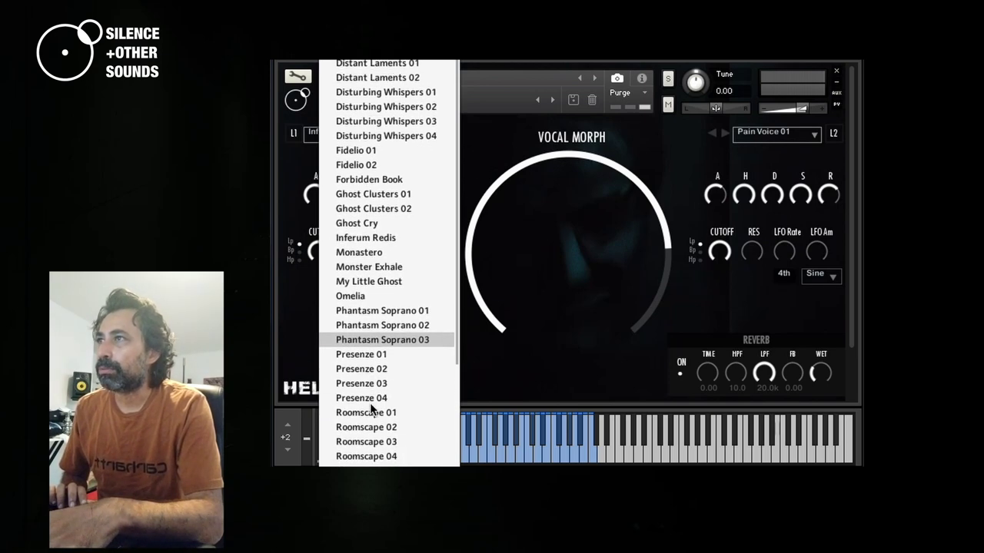
pyautogui.scroll(2, 370, 403)
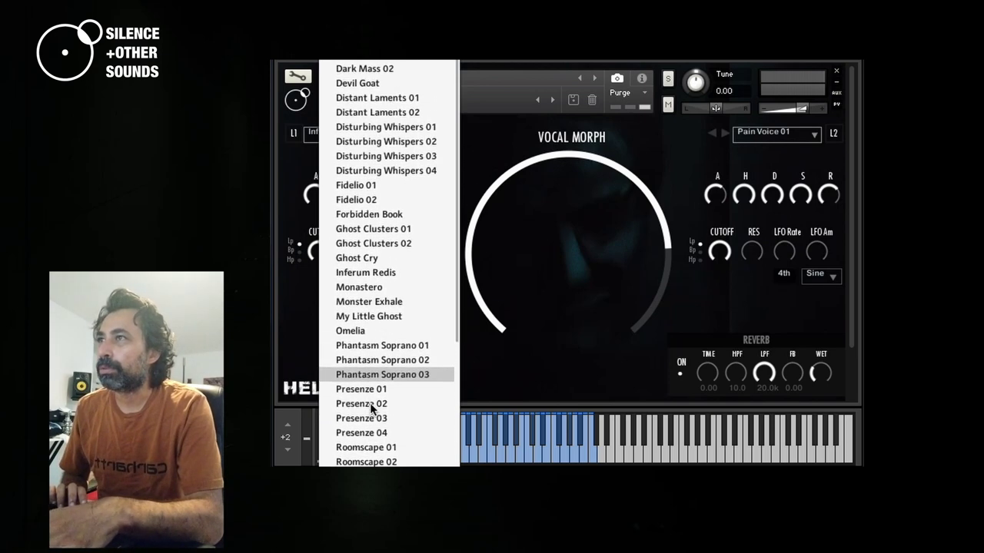
pyautogui.click(375, 151)
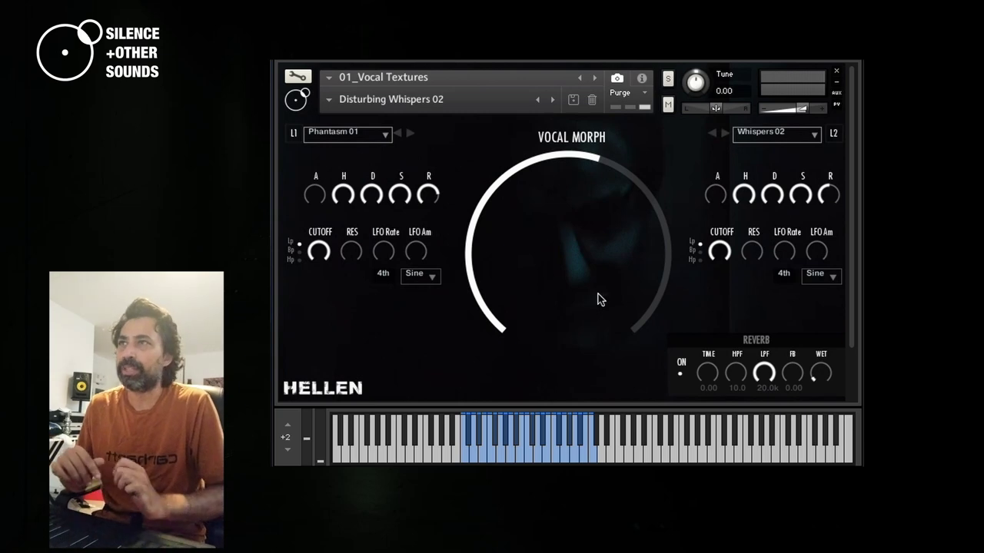
# Pick Devil Goat from the preset list, with Ghostly Txtr 01 on L2
pyautogui.click(330, 98)
pyautogui.click(369, 121)
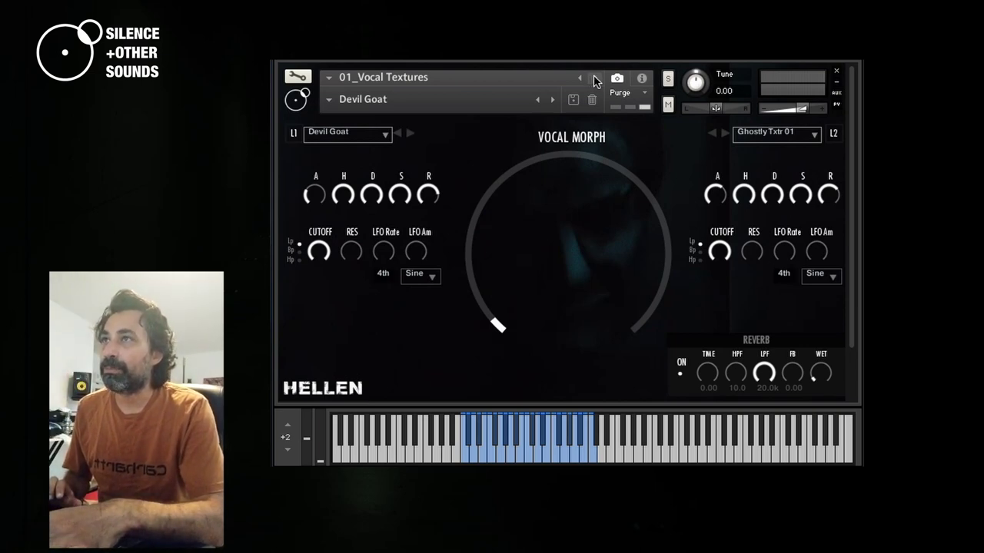
# Advance to the 02_SFX-Screams_Demoniac instrument with the next-instrument arrow
pyautogui.click(595, 78)
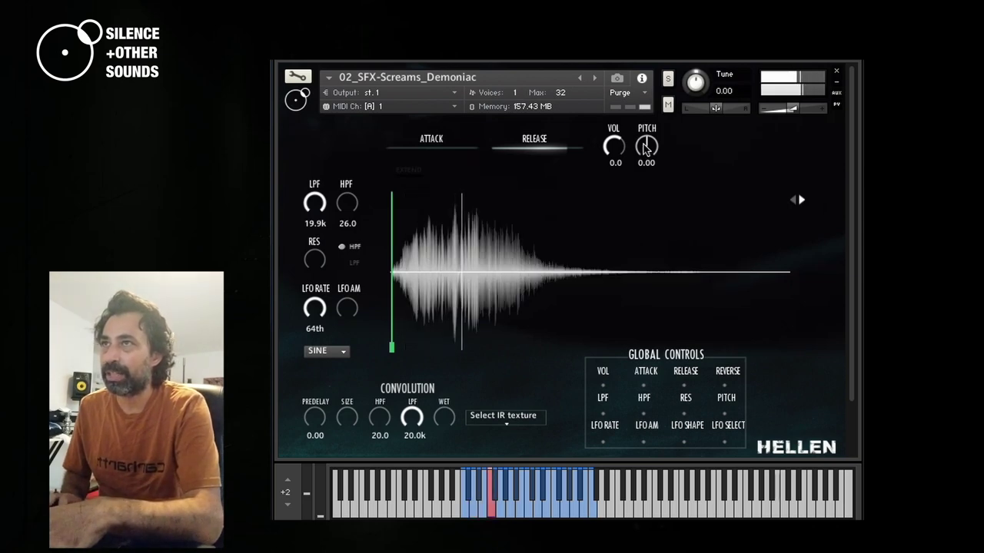
# Set the scream pitch to -7.99 and move the sample start point later
pyautogui.moveTo(646, 148); pyautogui.dragTo(641, 155)
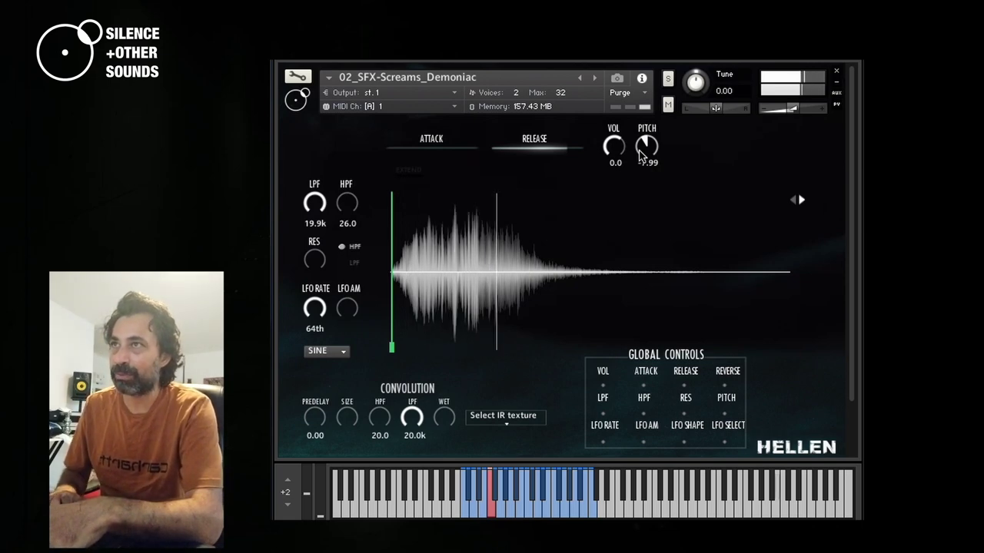
pyautogui.moveTo(641, 154); pyautogui.dragTo(650, 159)
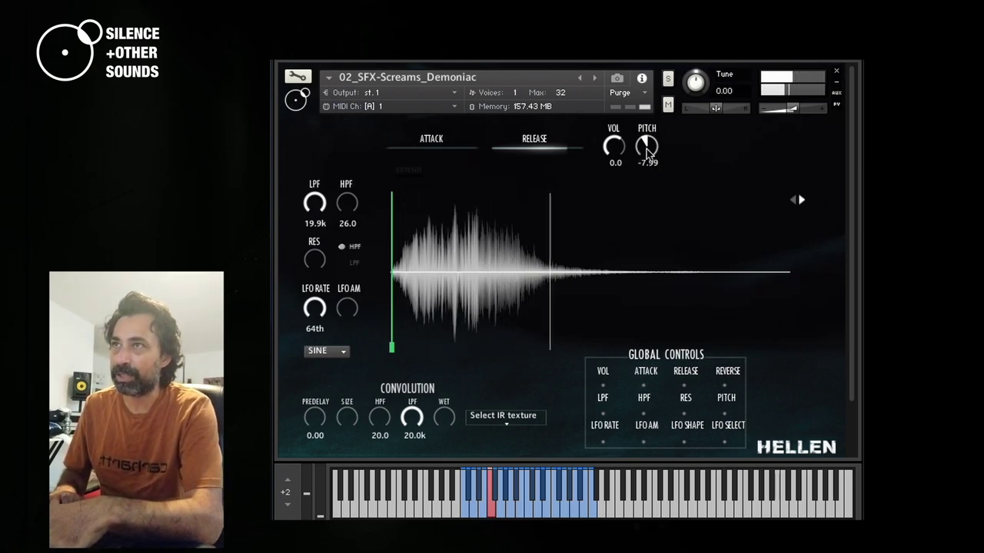
pyautogui.keyDown('ctrl'); pyautogui.click(650, 159); pyautogui.keyUp('ctrl')
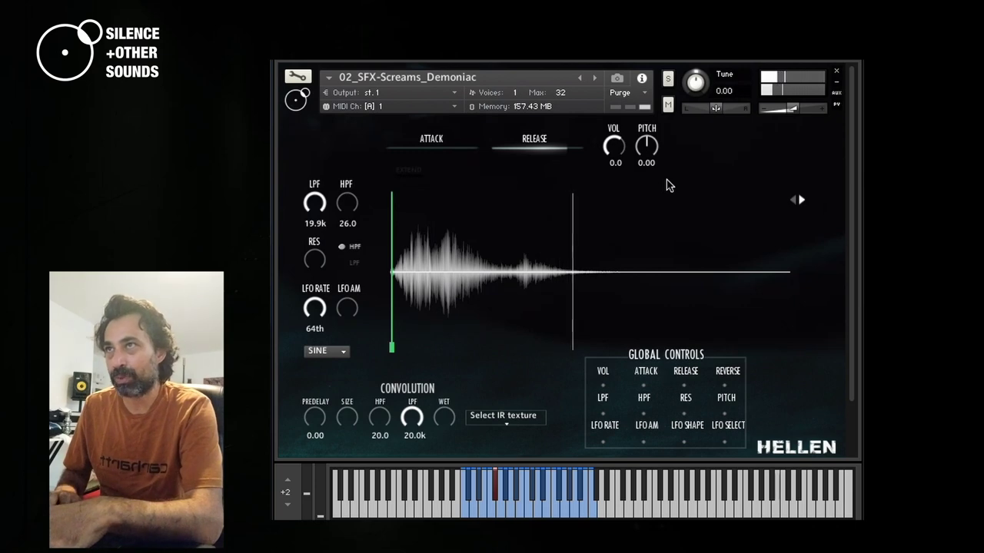
pyautogui.moveTo(647, 147); pyautogui.dragTo(650, 169)
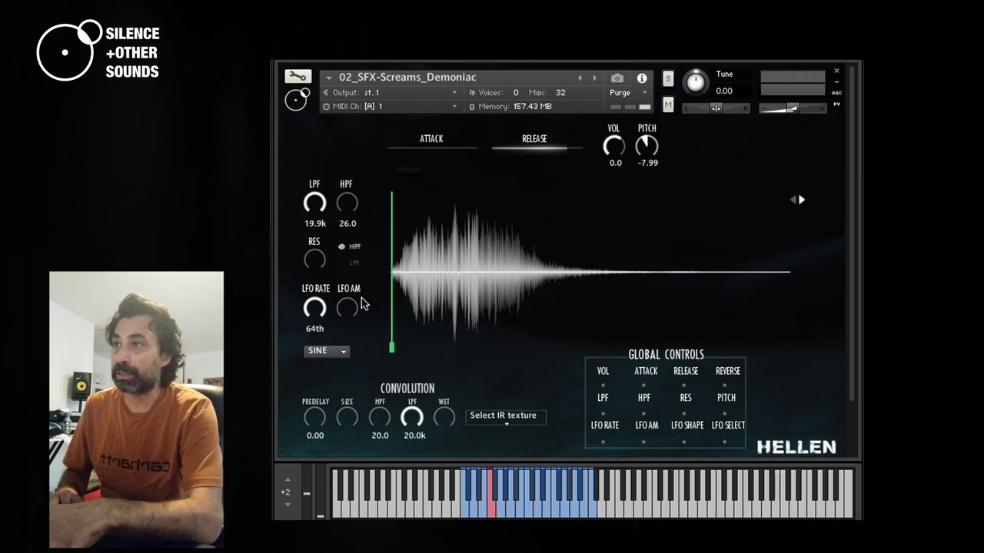
pyautogui.moveTo(393, 347)
pyautogui.mouseDown()
pyautogui.moveTo(448, 352)
pyautogui.moveTo(376, 355)
pyautogui.mouseUp()
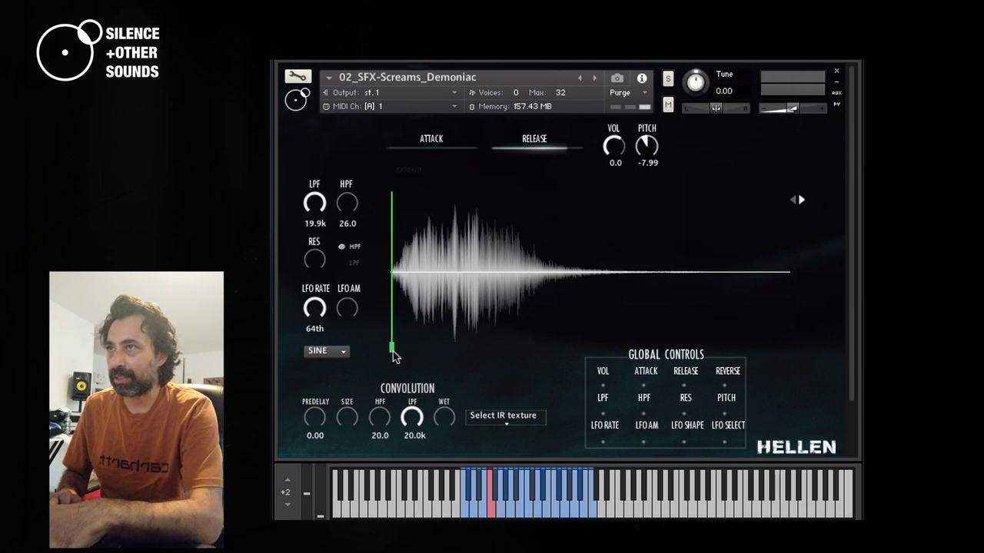
# Move the sample start to mid-waveform, switch playback direction, and show the IR texture list
pyautogui.moveTo(392, 350)
pyautogui.mouseDown()
pyautogui.moveTo(592, 343)
pyautogui.moveTo(618, 330)
pyautogui.mouseUp()
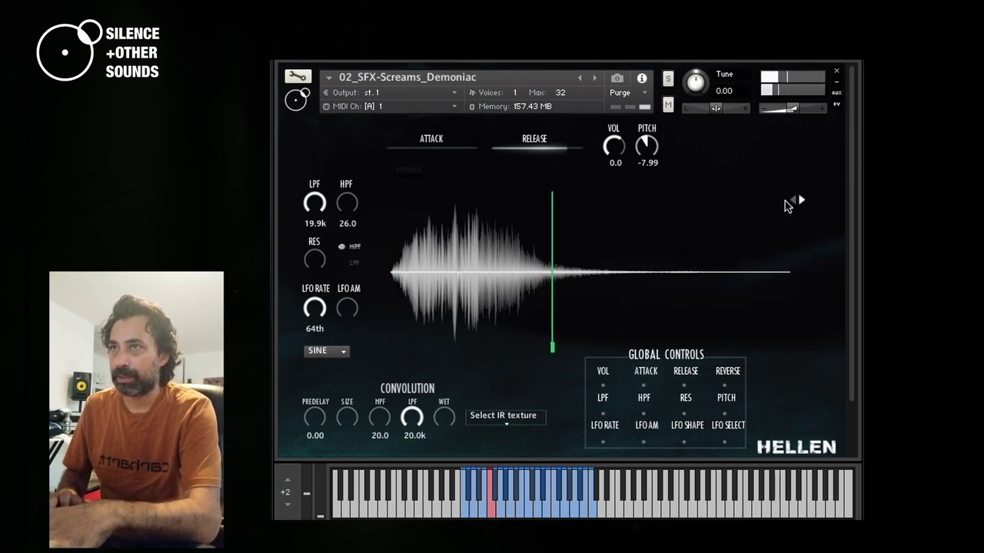
pyautogui.click(793, 200)
pyautogui.moveTo(552, 359); pyautogui.dragTo(568, 351)
pyautogui.click(489, 419)
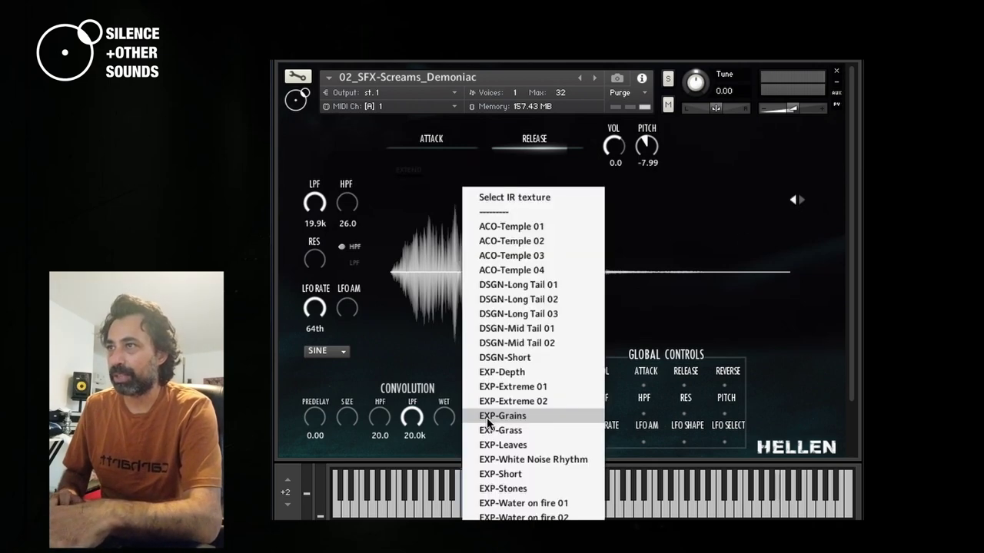
# Apply the EXP-Extreme 01 IR at about a third wet, add slight LFO AM, and fine-tune the start point
pyautogui.click(520, 388)
pyautogui.moveTo(454, 426); pyautogui.dragTo(453, 412)
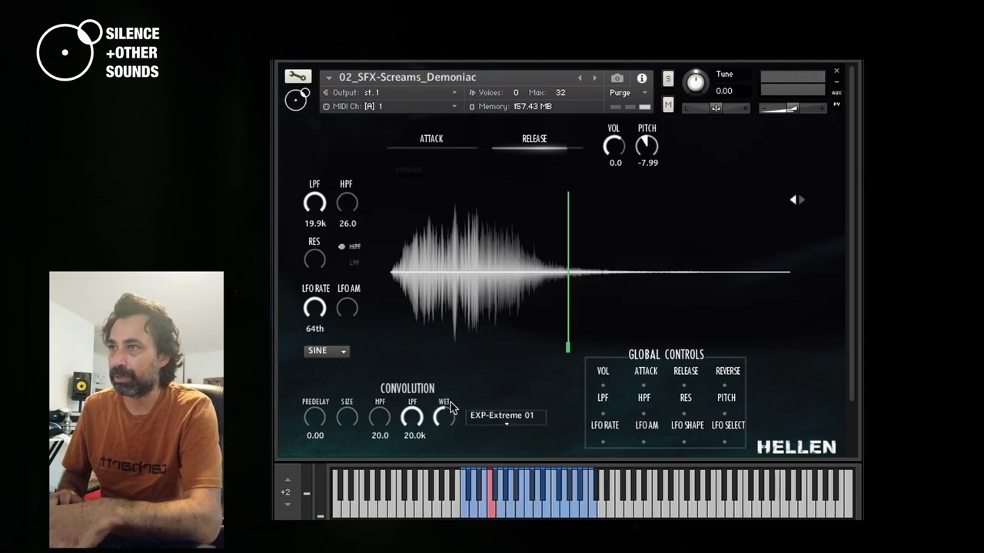
pyautogui.moveTo(568, 349); pyautogui.dragTo(598, 348)
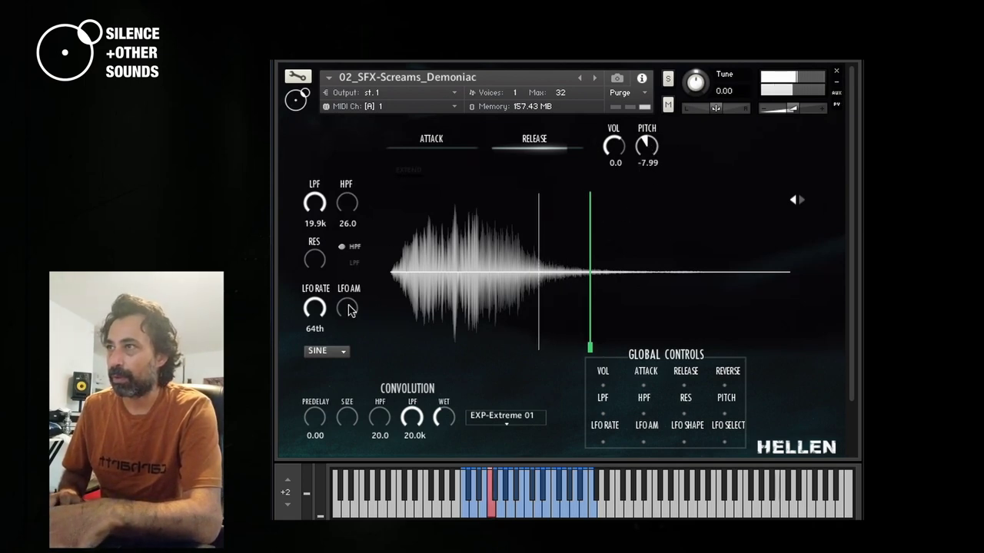
pyautogui.moveTo(353, 313); pyautogui.dragTo(357, 265)
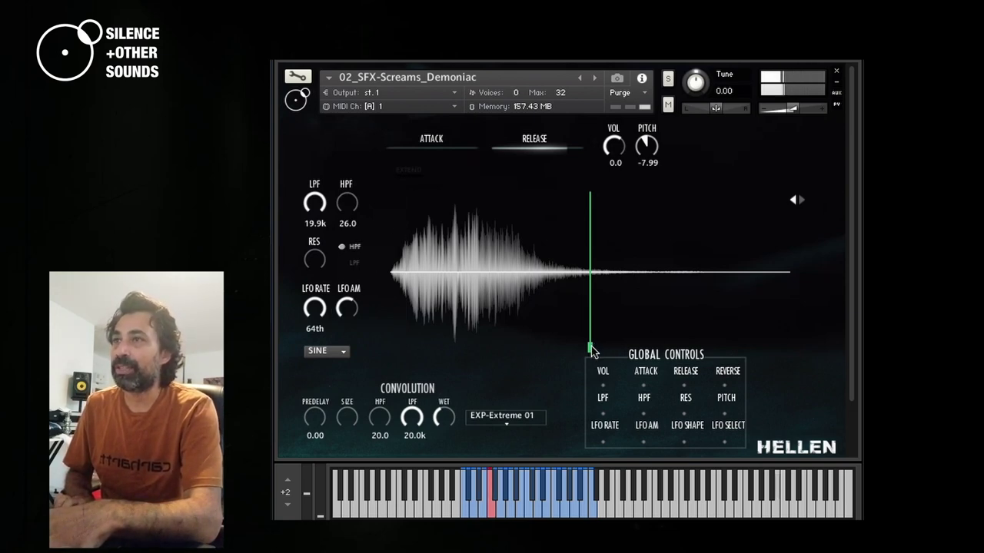
pyautogui.moveTo(592, 350); pyautogui.dragTo(582, 353)
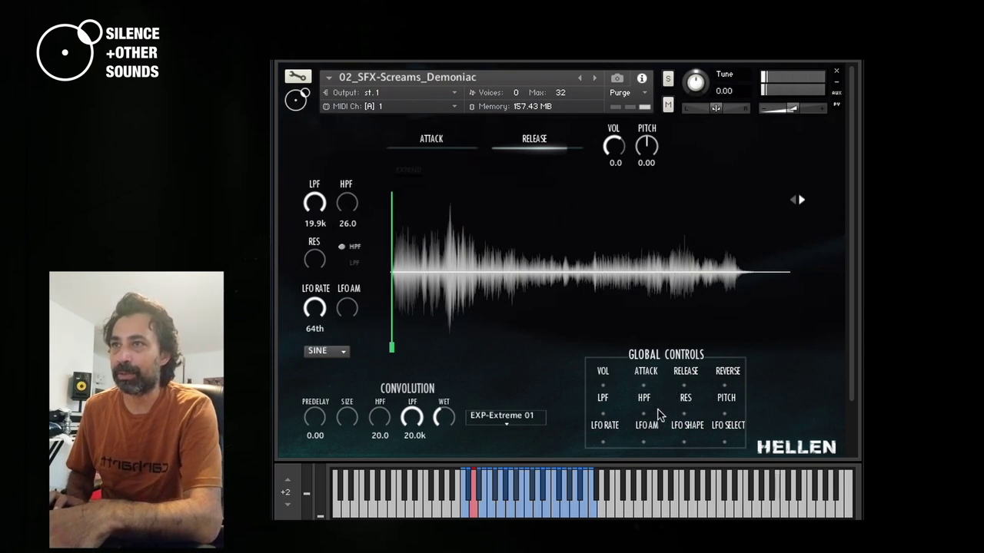
# Randomize the screams' pitch per note and lower the LPF cutoff to 2.0k
pyautogui.click(725, 414)
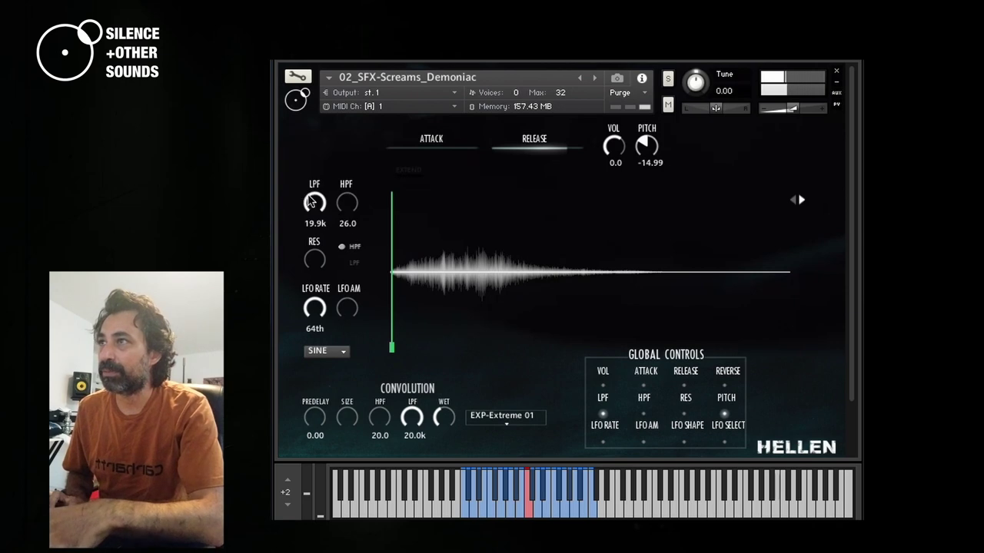
pyautogui.moveTo(323, 212); pyautogui.dragTo(302, 255)
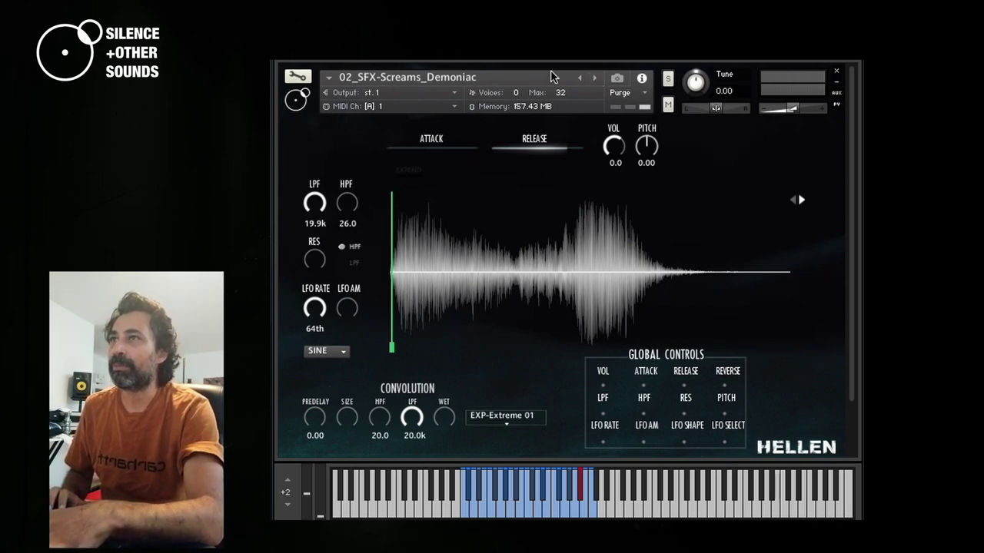
# Step through instruments 03_SFX-Howls-Laments-Laughs to 07_SFX-Shrieks, auditioning each patch
pyautogui.click(594, 79)
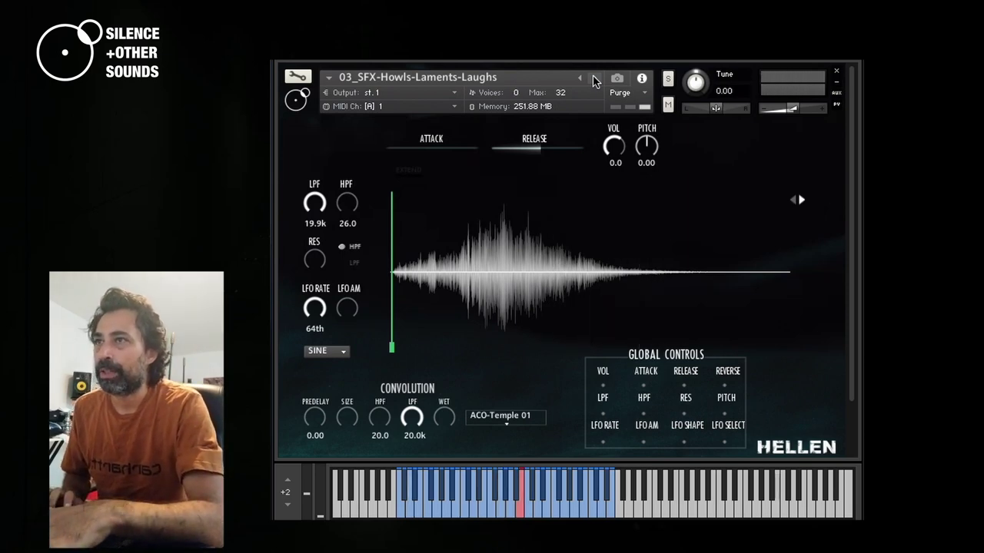
pyautogui.click(593, 77)
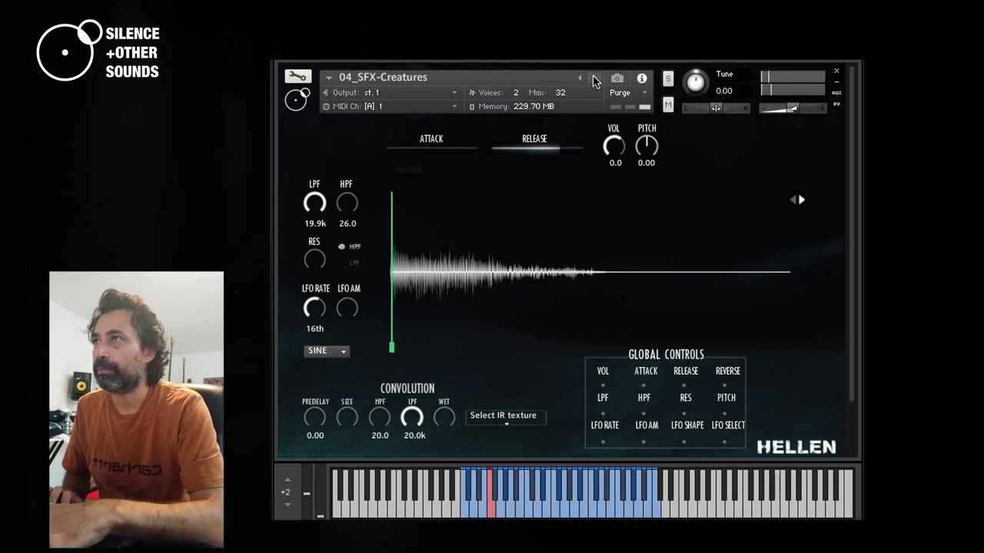
pyautogui.click(593, 78)
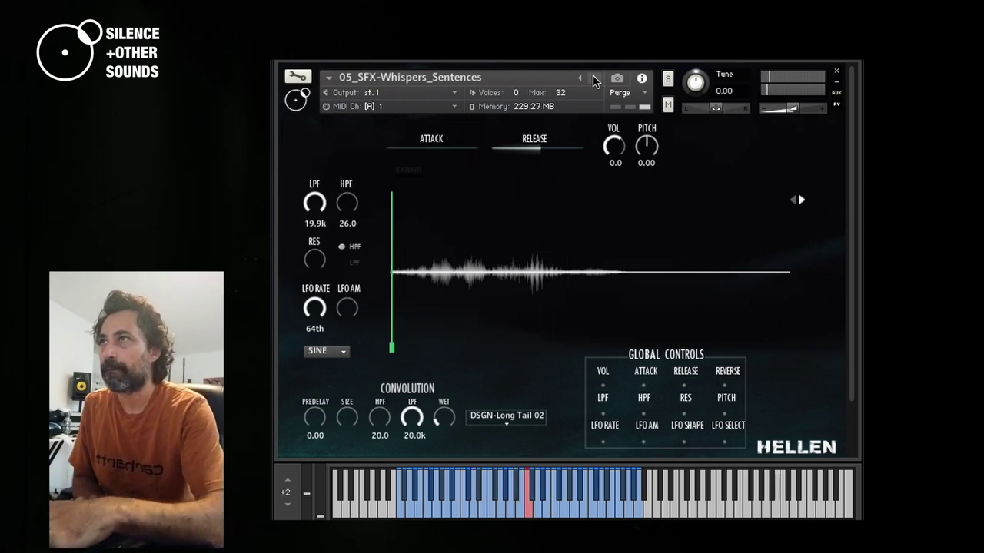
pyautogui.click(594, 78)
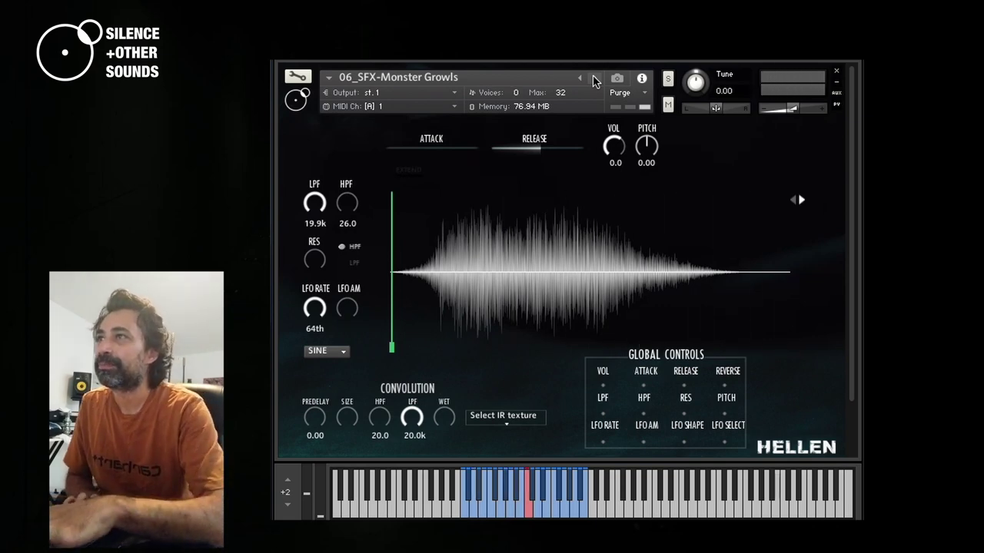
pyautogui.click(593, 79)
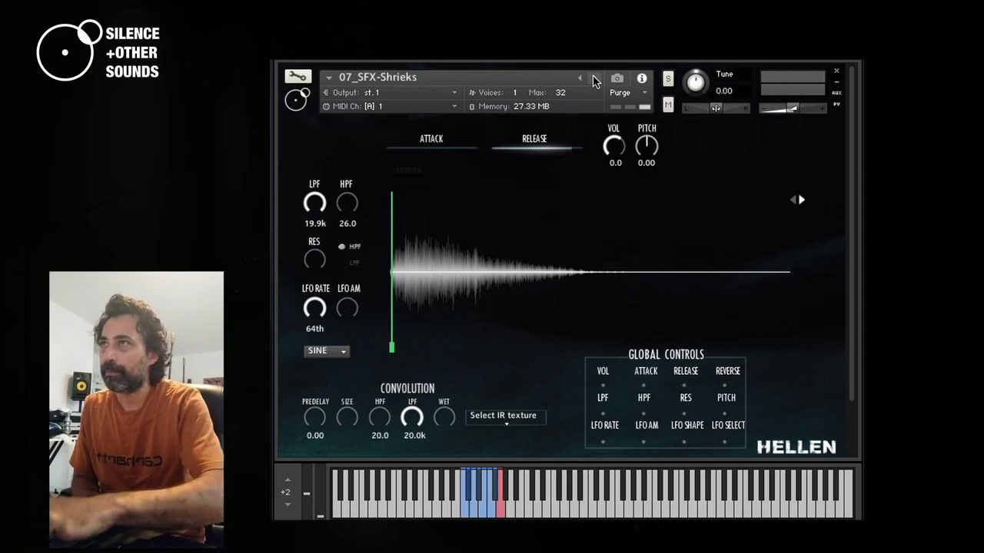
# Load 08_SFX-Gasps-Yells and enable EXTEND mode for the extra key range
pyautogui.click(594, 78)
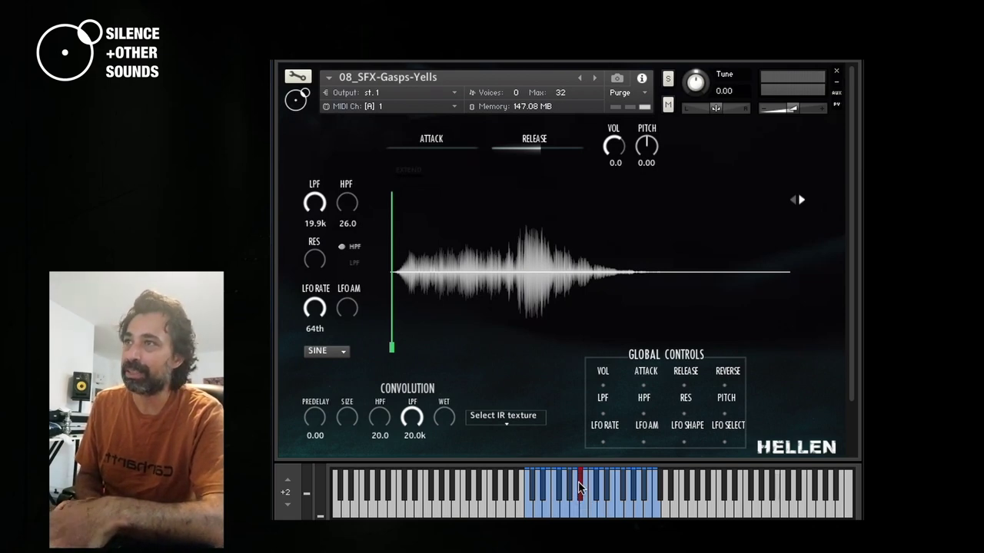
pyautogui.click(409, 175)
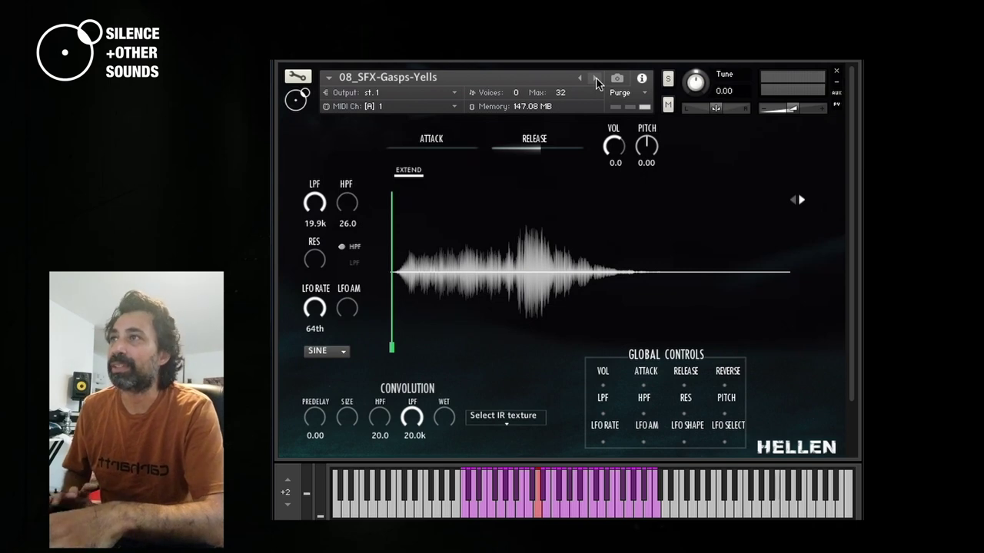
# Load the next HELLEN instrument, 09_Syllables_Sequencer
pyautogui.click(597, 79)
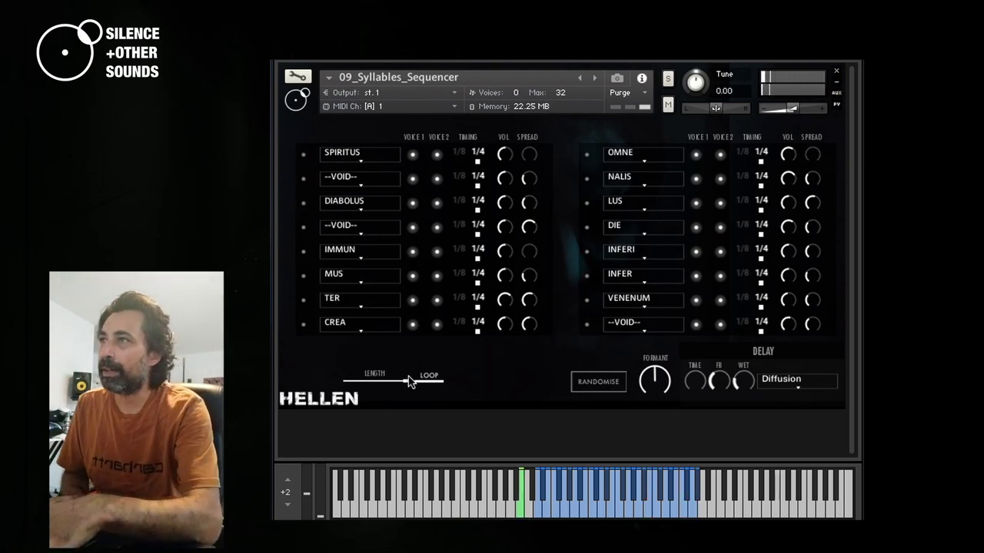
# Show the first slot's syllable choices, then dismiss the list leaving SPIRITUS selected
pyautogui.click(367, 157)
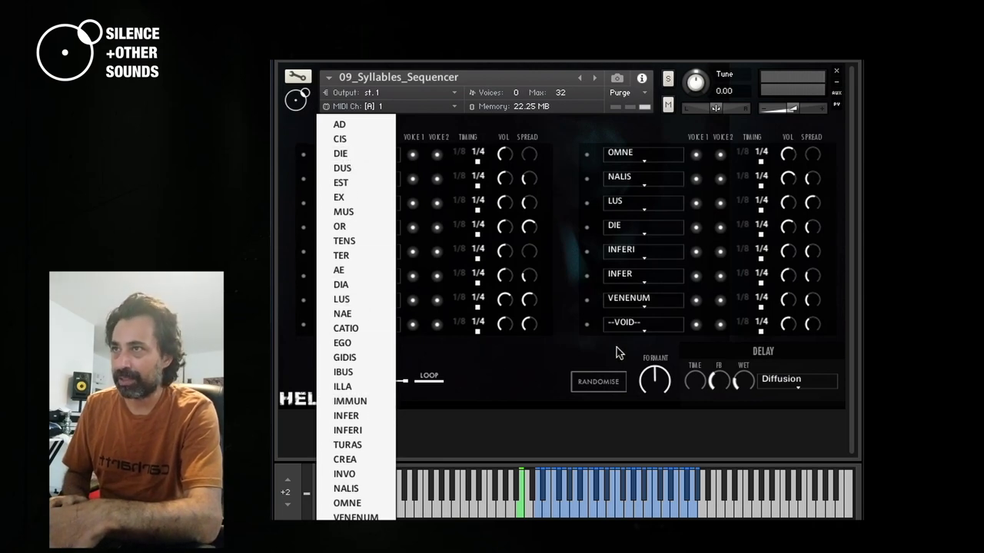
pyautogui.click(575, 332)
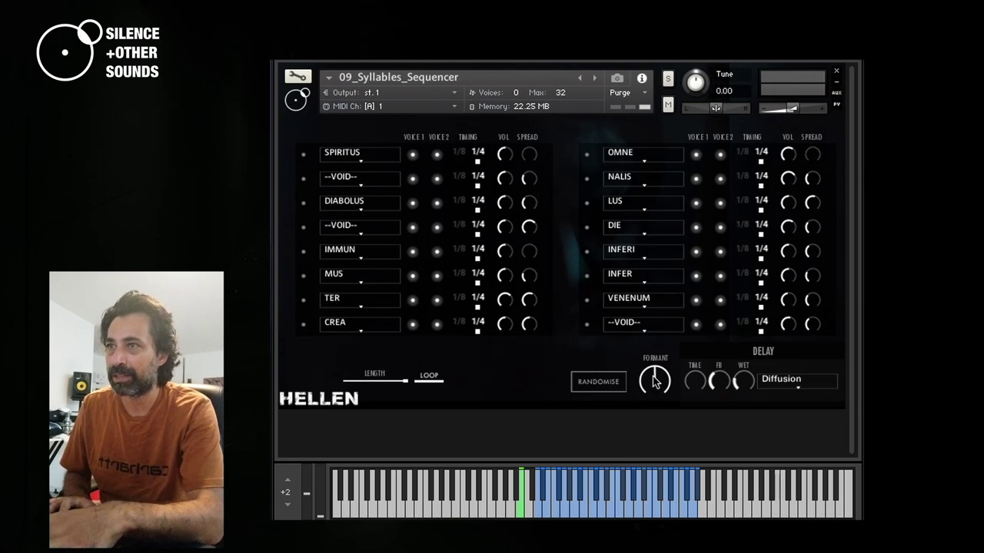
# Sweep the FORMANT knob up and down during playback, leaving it mid-range
pyautogui.moveTo(654, 382); pyautogui.dragTo(650, 389)
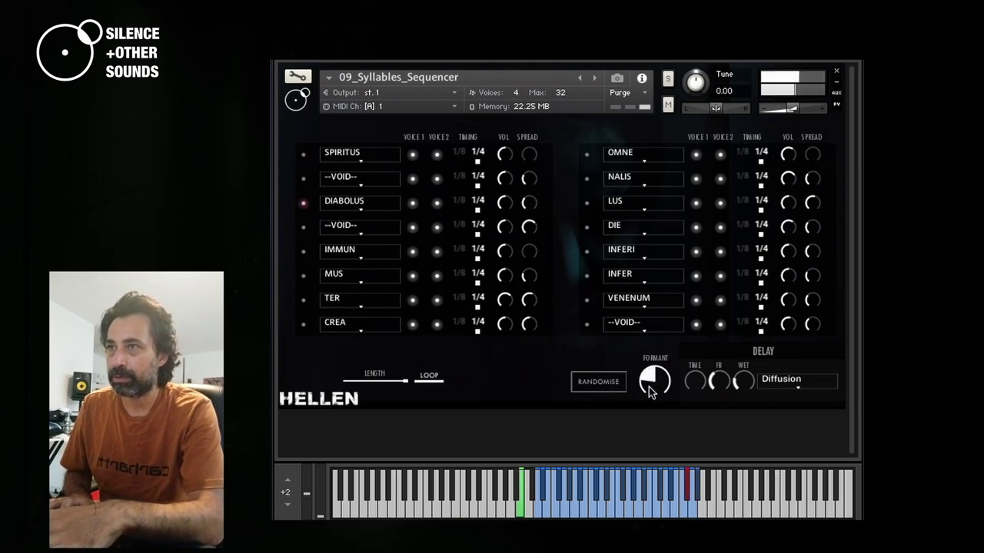
pyautogui.moveTo(650, 392); pyautogui.dragTo(636, 378)
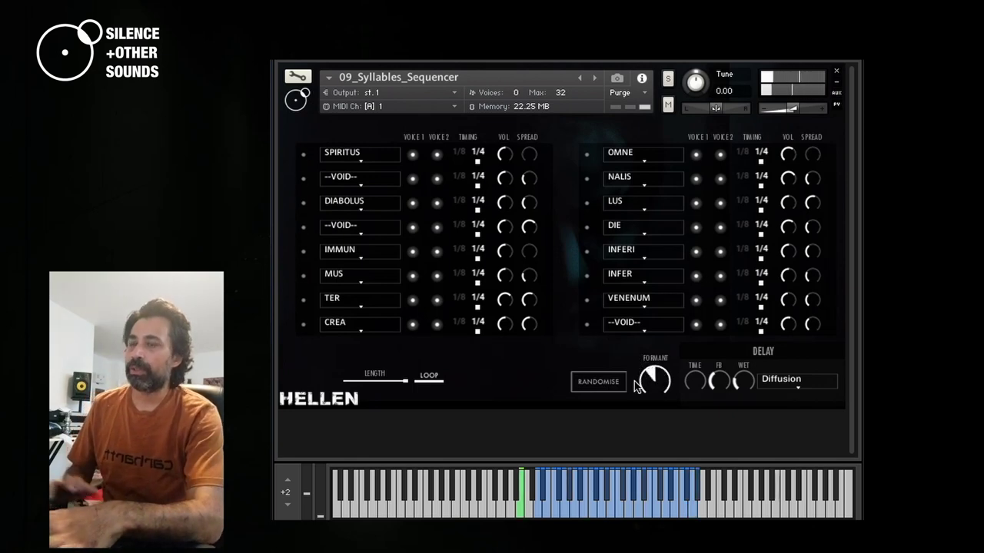
pyautogui.moveTo(653, 386); pyautogui.dragTo(661, 384)
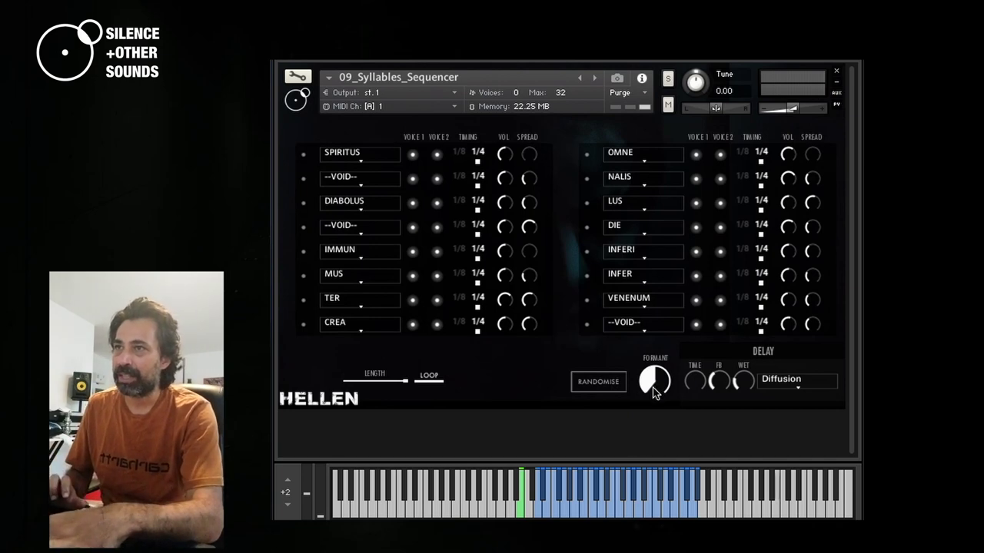
pyautogui.moveTo(654, 392); pyautogui.dragTo(655, 375)
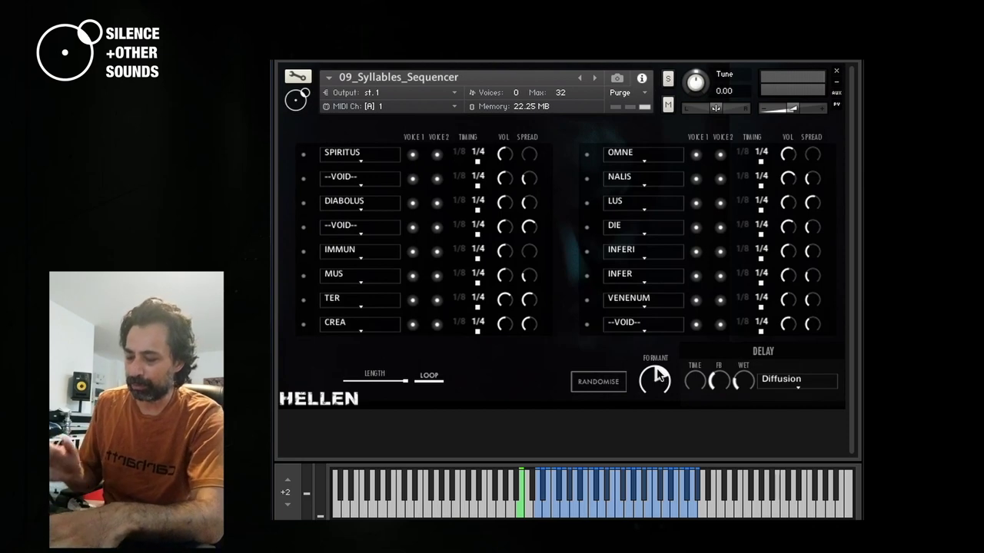
pyautogui.moveTo(657, 375)
pyautogui.mouseDown()
pyautogui.moveTo(649, 398)
pyautogui.moveTo(650, 375)
pyautogui.mouseUp()
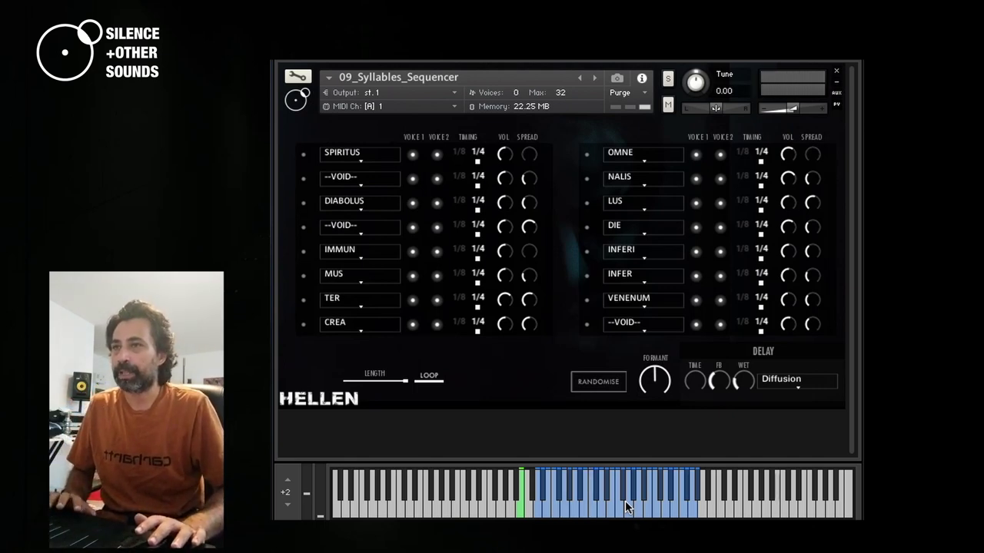
# Glance at the SPIRITUS syllable list, then adjust LENGTH back and forth, ending slightly shorter
pyautogui.click(379, 158)
pyautogui.click(569, 214)
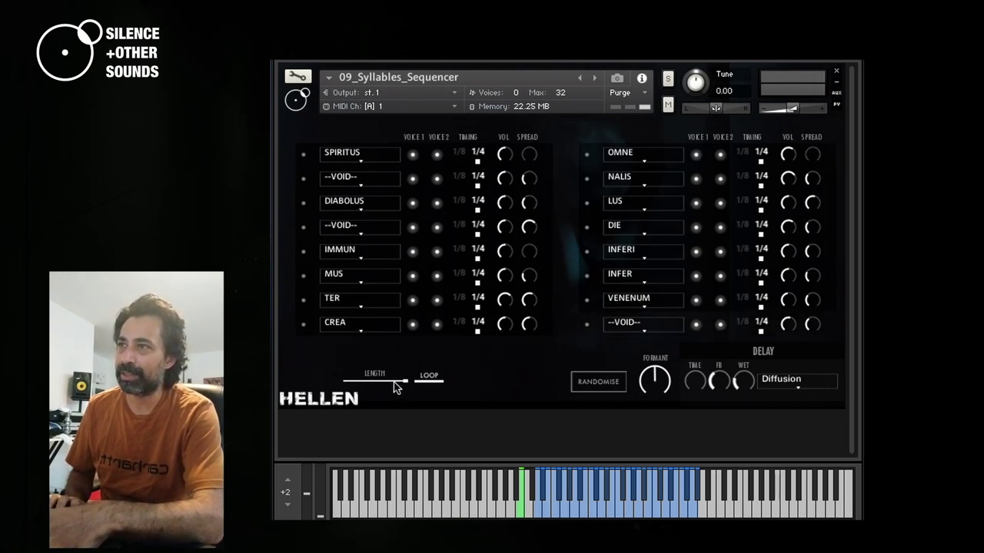
pyautogui.moveTo(392, 383); pyautogui.dragTo(403, 383)
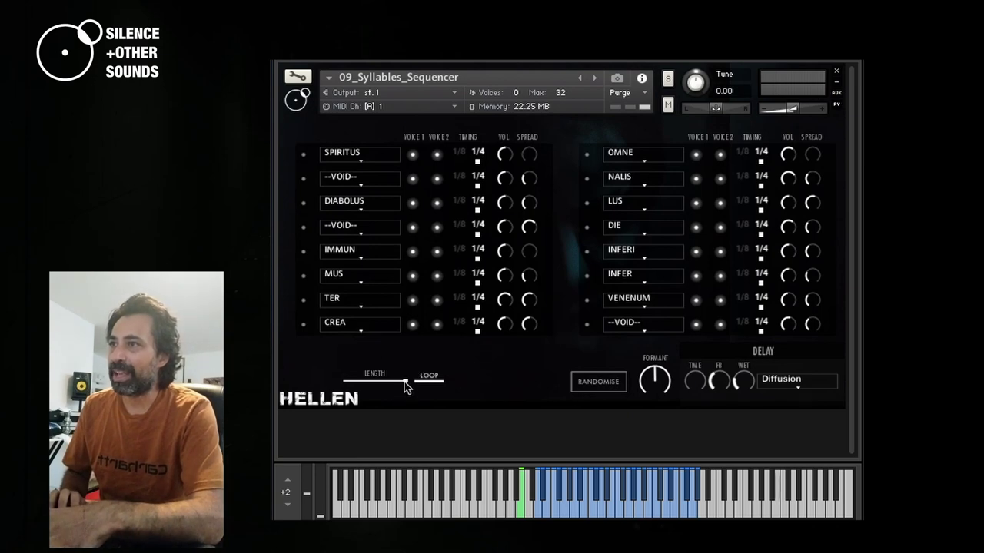
pyautogui.moveTo(401, 389); pyautogui.dragTo(361, 401)
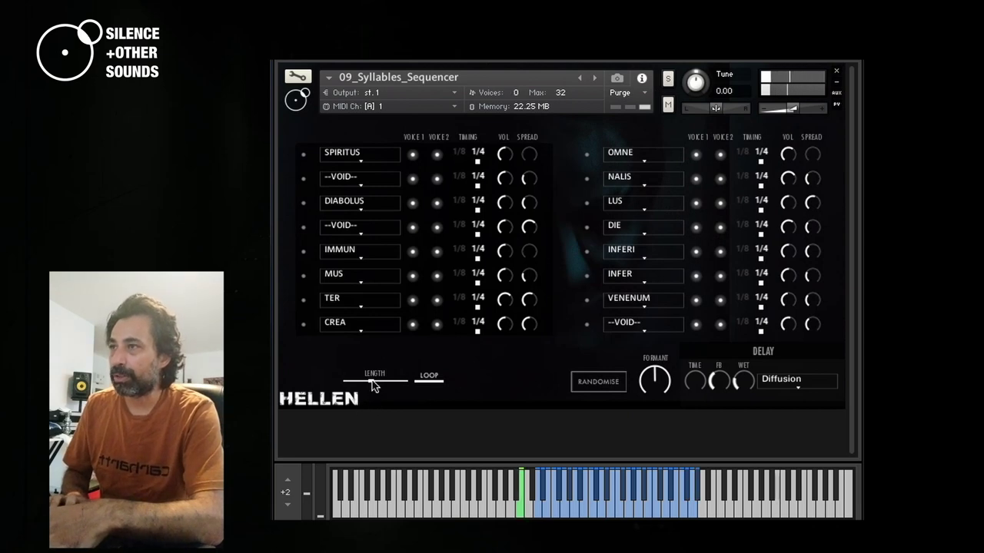
pyautogui.click(375, 380)
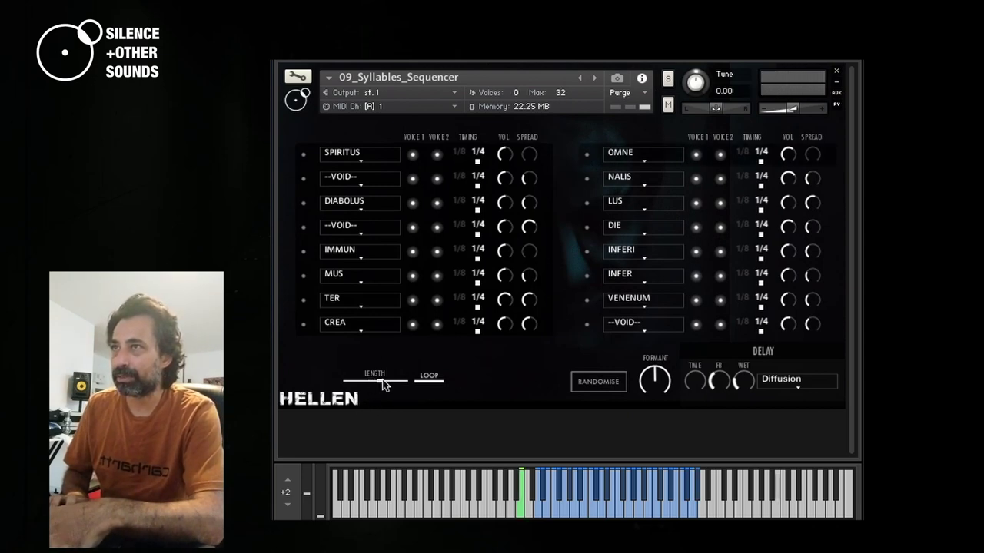
pyautogui.moveTo(385, 385); pyautogui.dragTo(389, 382)
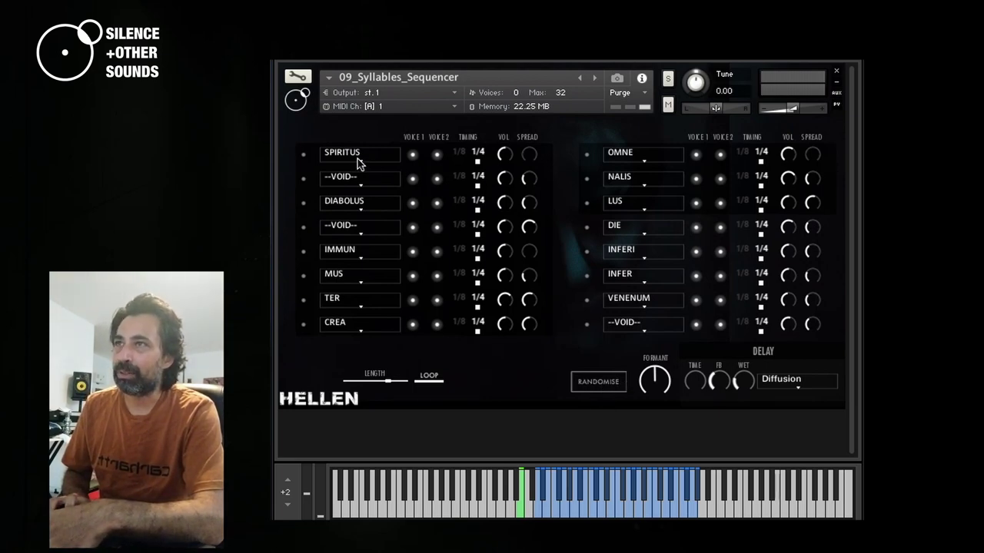
# Randomise the sixteen syllables into a new DUS-to-TER pattern and lower the formant
pyautogui.click(607, 383)
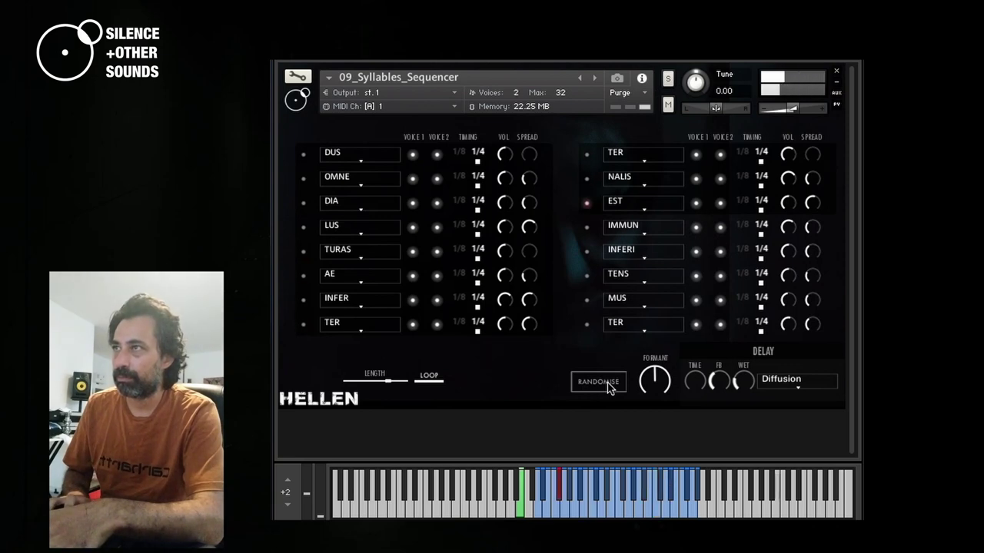
pyautogui.moveTo(643, 378)
pyautogui.mouseDown()
pyautogui.moveTo(643, 389)
pyautogui.moveTo(643, 363)
pyautogui.moveTo(630, 382)
pyautogui.moveTo(635, 375)
pyautogui.mouseUp()
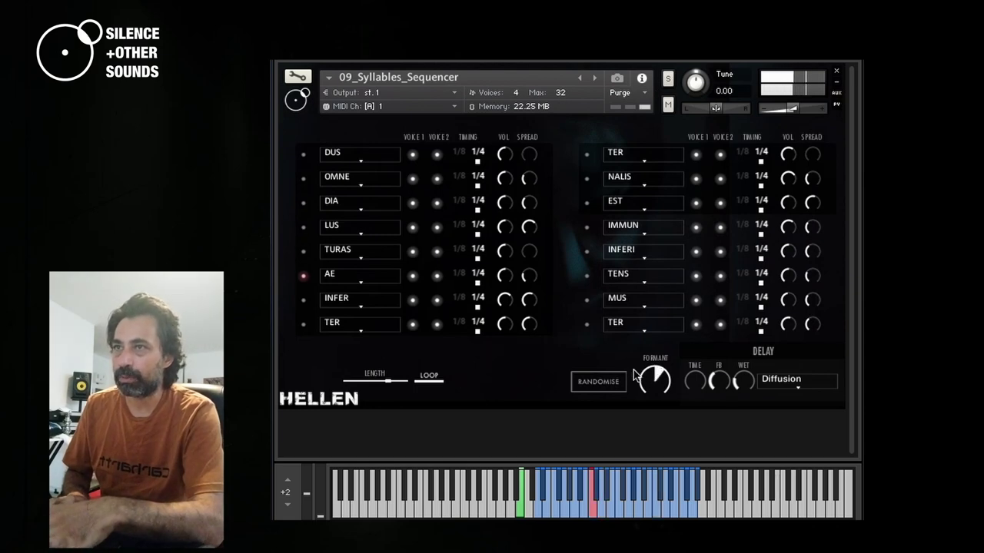
# Switch the delay to Tape with a longer time, lengthen LENGTH, and lower the formant
pyautogui.click(769, 380)
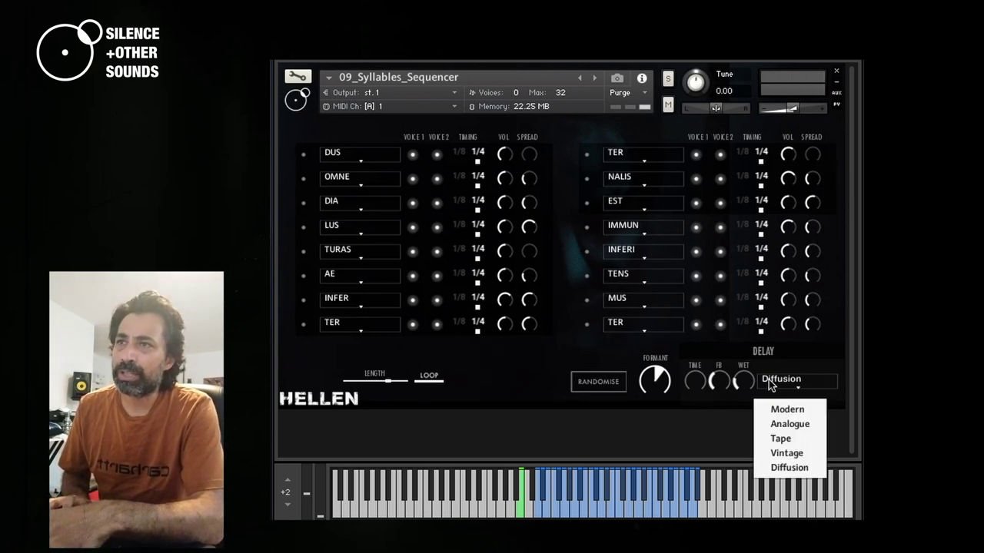
pyautogui.click(780, 438)
pyautogui.moveTo(698, 389); pyautogui.dragTo(705, 361)
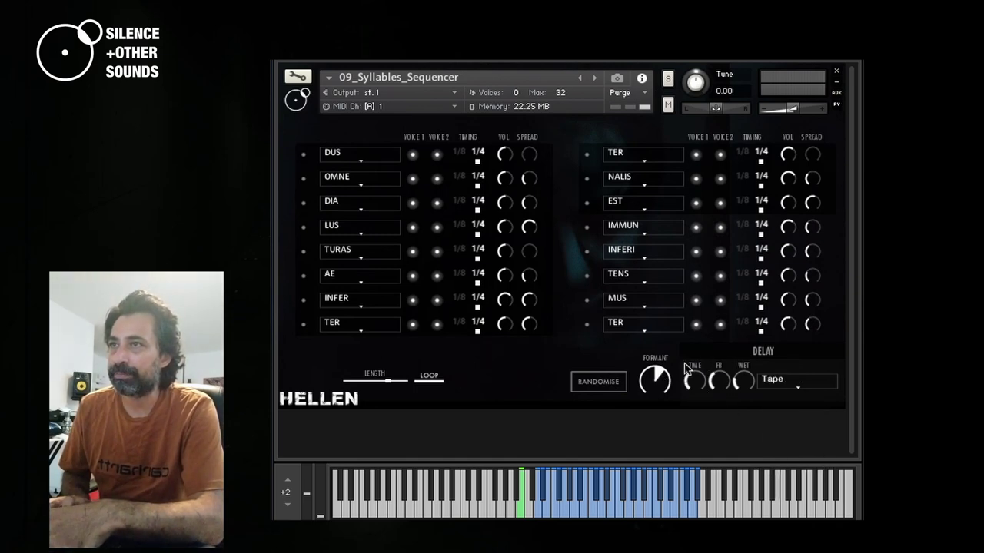
pyautogui.moveTo(395, 395); pyautogui.dragTo(435, 362)
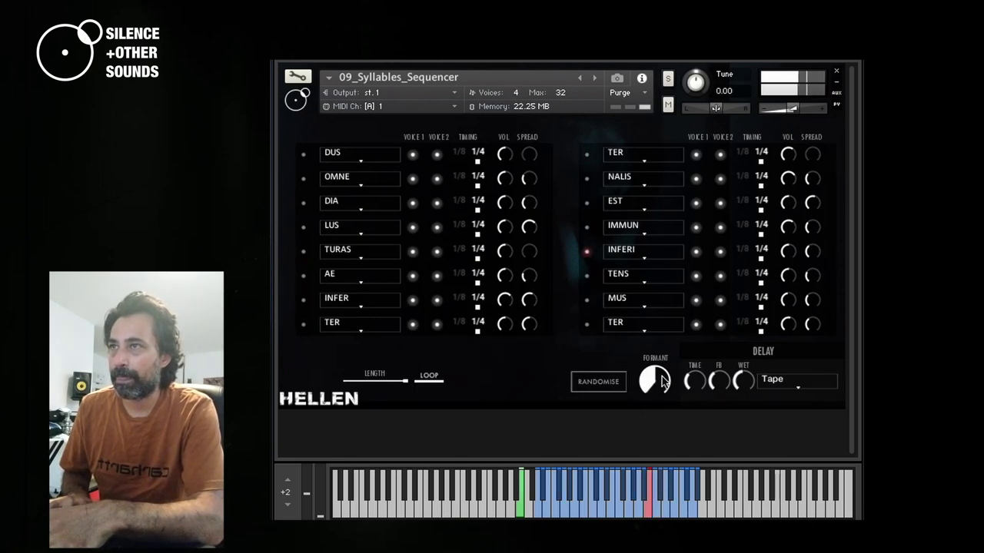
pyautogui.moveTo(665, 369); pyautogui.dragTo(657, 378)
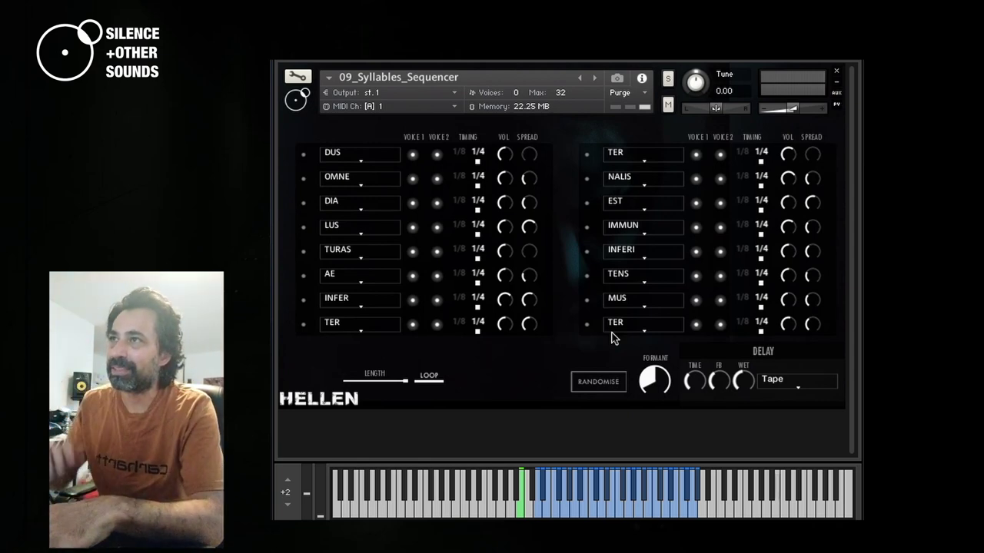
# Load 10_Breath_Sequencer, tweak its formant, and re-randomise the breath slots
pyautogui.click(594, 78)
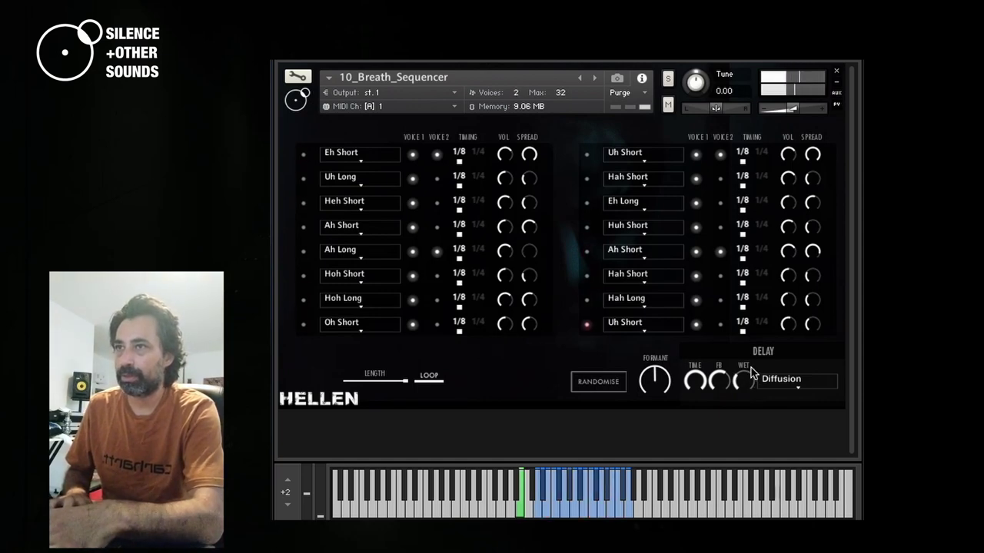
pyautogui.moveTo(657, 376)
pyautogui.mouseDown()
pyautogui.moveTo(655, 395)
pyautogui.moveTo(652, 363)
pyautogui.moveTo(646, 383)
pyautogui.moveTo(657, 391)
pyautogui.mouseUp()
pyautogui.click(616, 384)
# Set the delay type to Modern and raise the formant amount
pyautogui.click(810, 388)
pyautogui.click(792, 408)
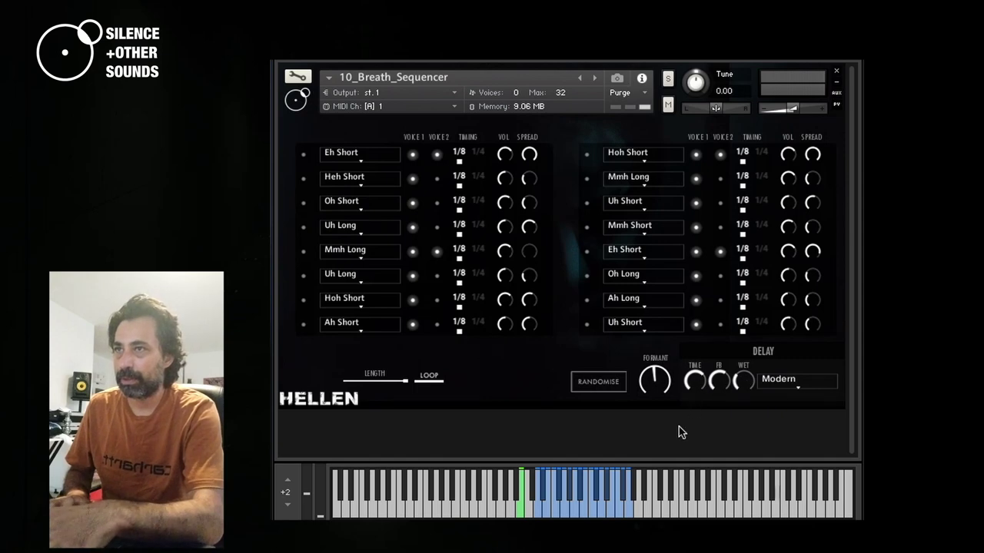
pyautogui.moveTo(657, 383); pyautogui.dragTo(663, 369)
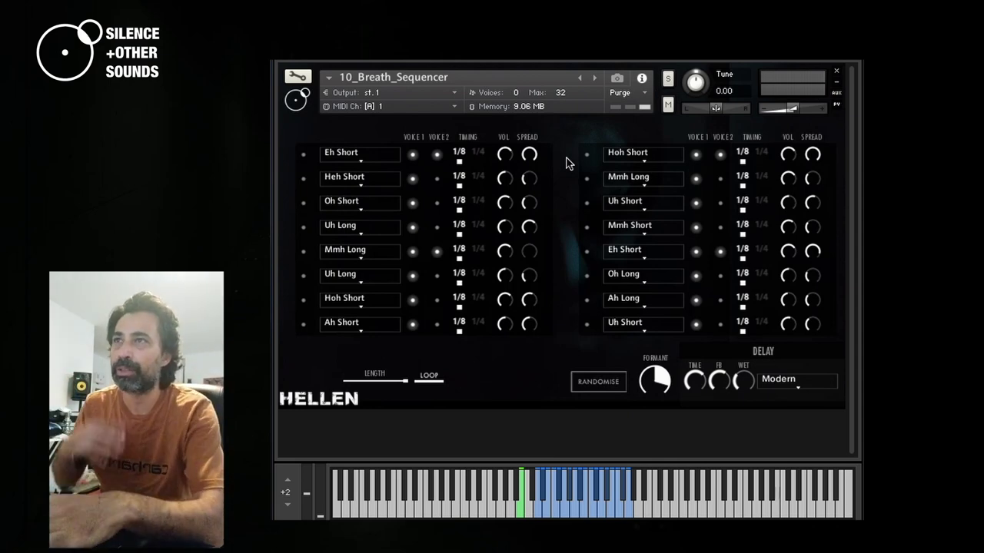
pyautogui.click(596, 78)
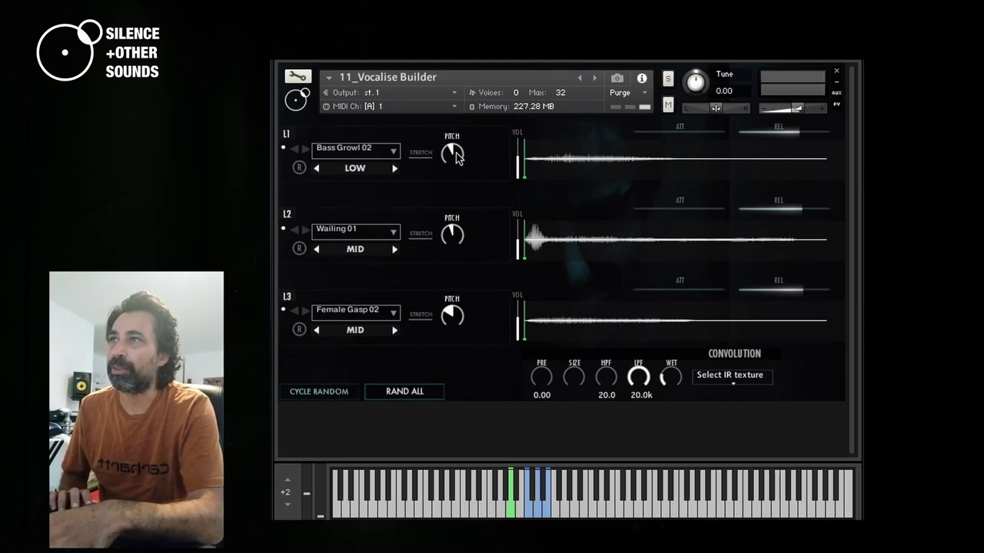
pyautogui.click(392, 152)
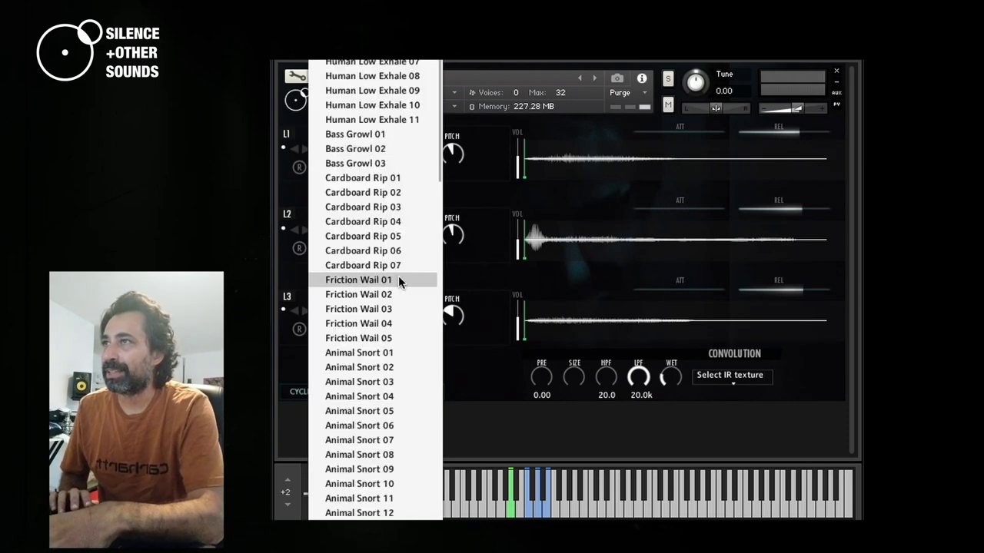
pyautogui.scroll(-15, 398, 278)
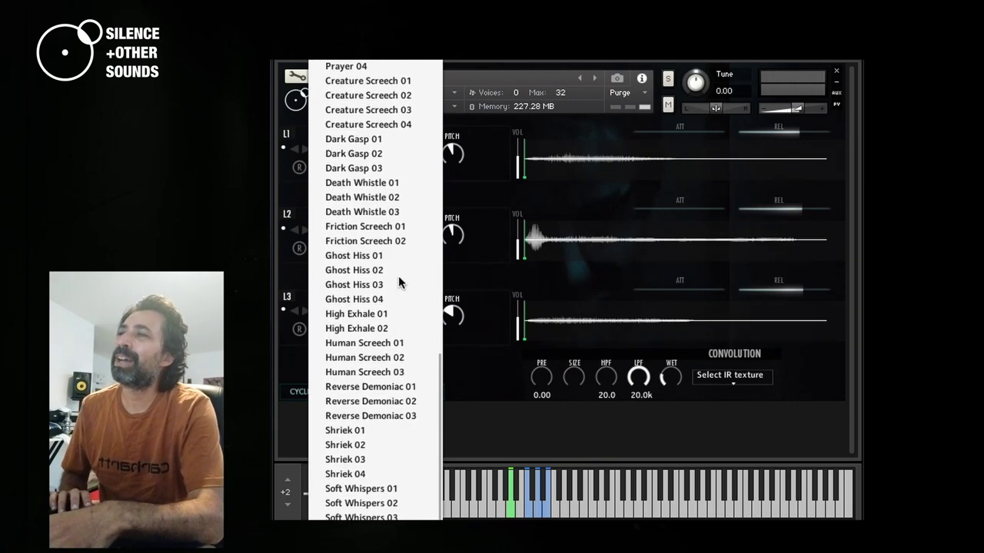
pyautogui.scroll(15, 398, 275)
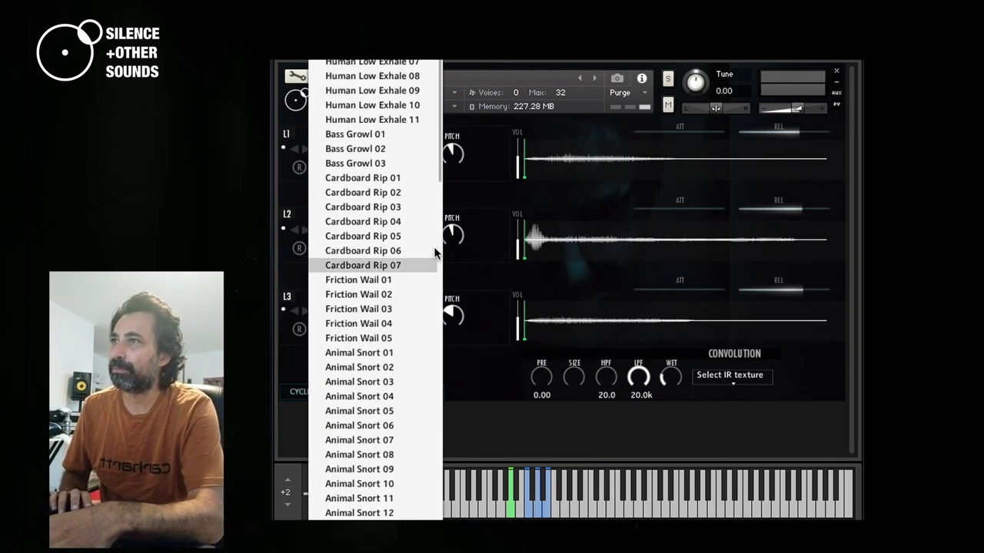
pyautogui.click(496, 180)
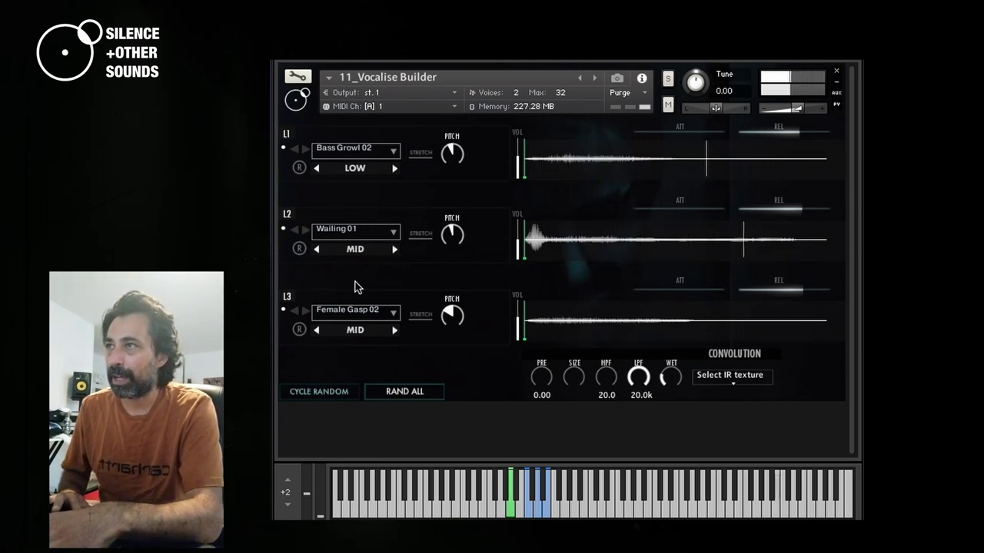
# Step L3 to the next sample in the high range and load High Exhale 01 on L2
pyautogui.click(395, 331)
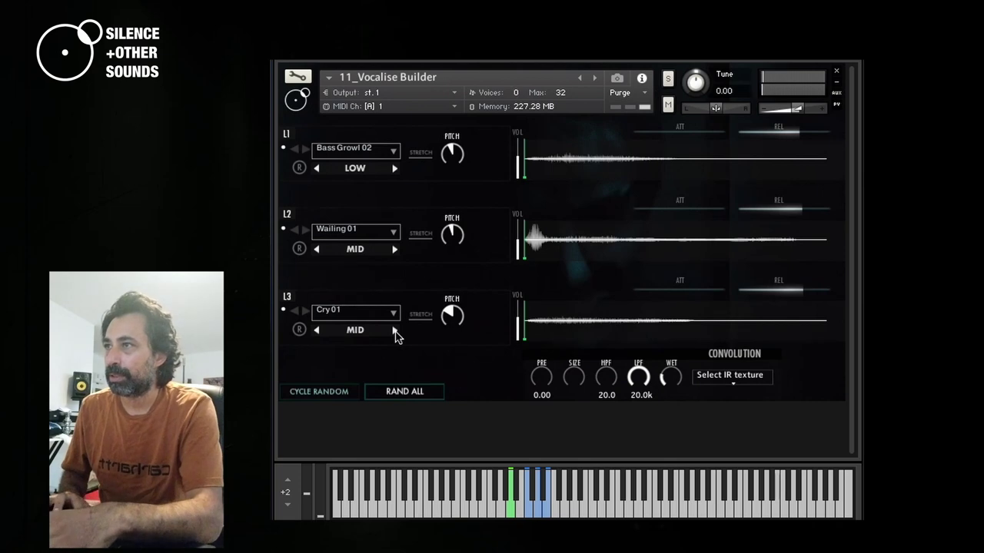
pyautogui.click(395, 331)
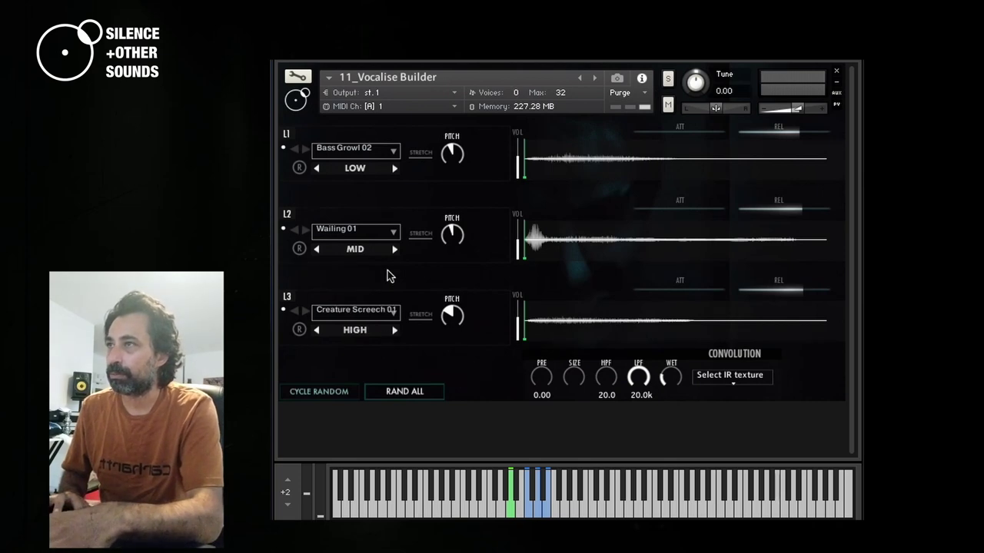
pyautogui.click(377, 230)
pyautogui.scroll(-5, 376, 329)
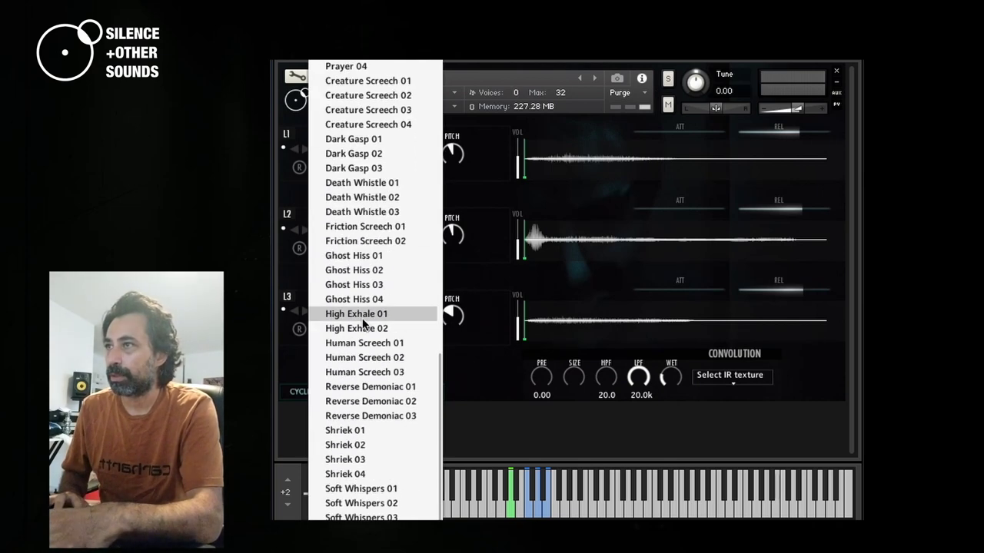
pyautogui.click(363, 316)
# Load Laugh 01 into layer L1 from its sample list
pyautogui.click(362, 149)
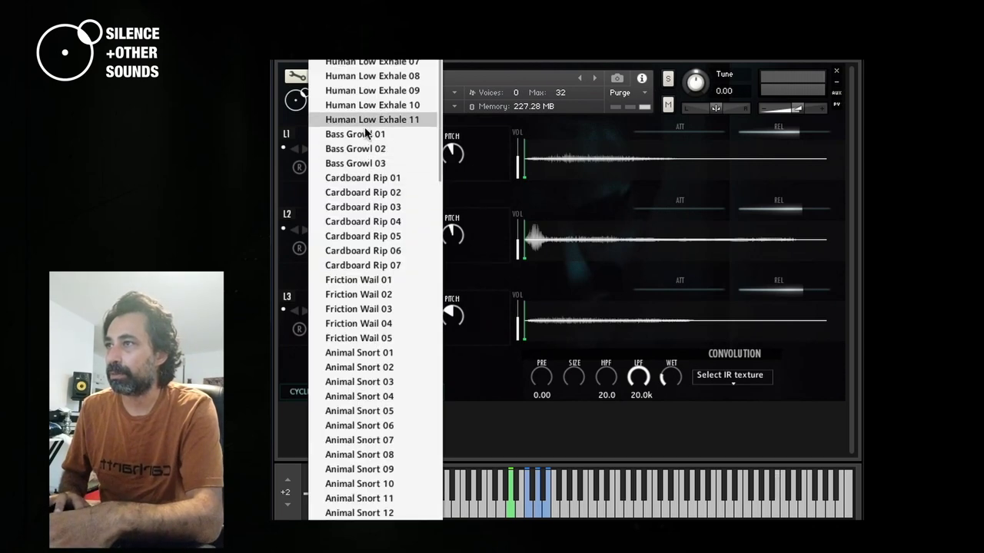
pyautogui.scroll(-10, 367, 163)
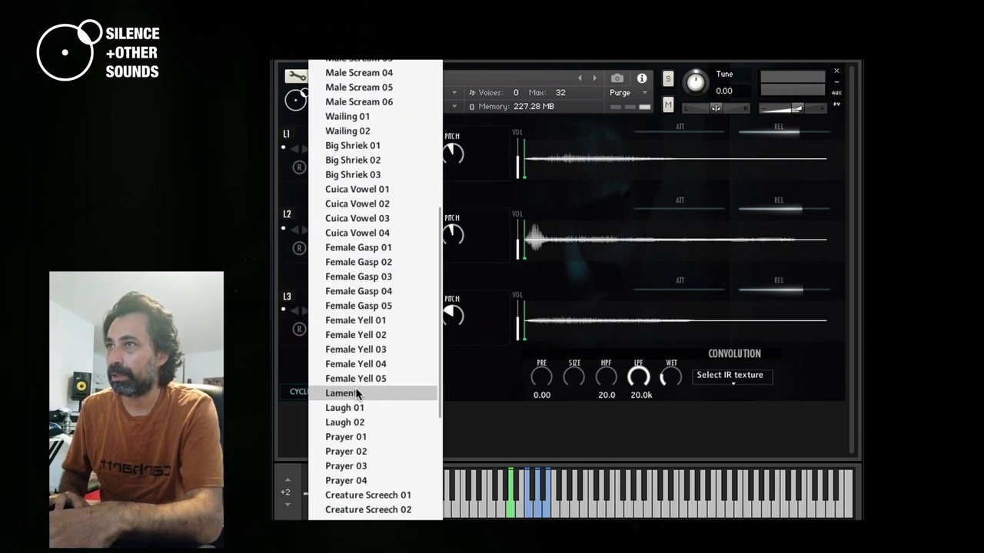
pyautogui.click(357, 394)
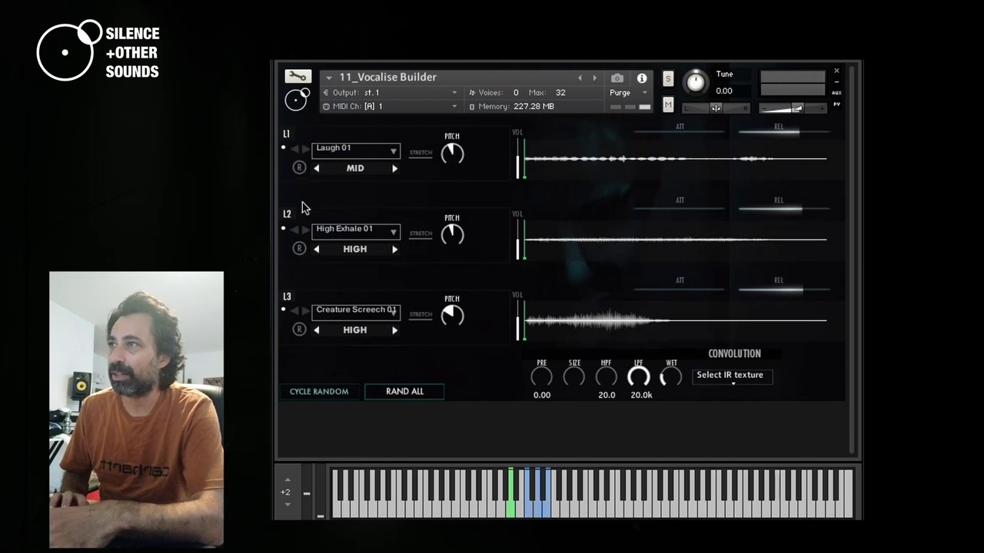
# Randomize L2 and L3, giving Soft Whispers 05 (HIGH) and Cry 02 (MID)
pyautogui.click(300, 249)
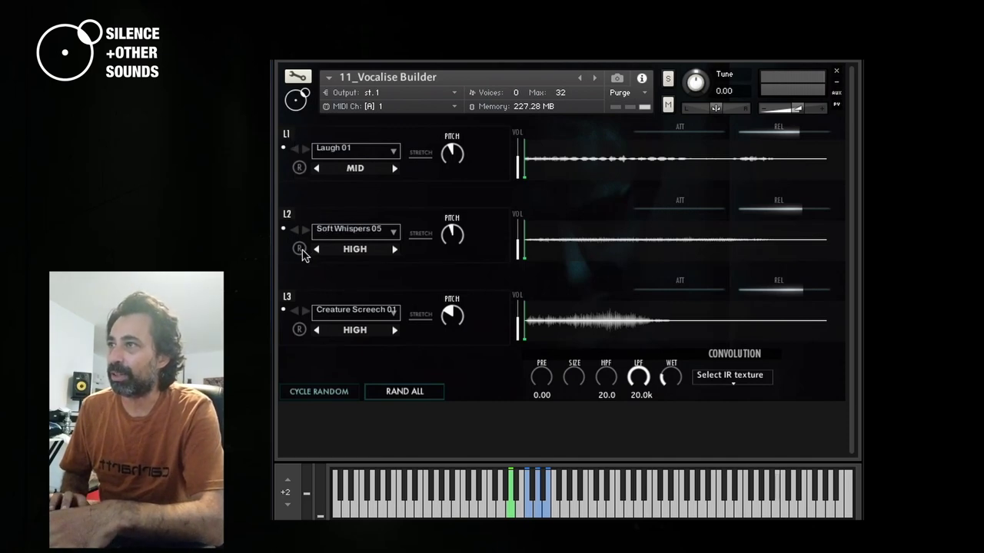
pyautogui.click(300, 330)
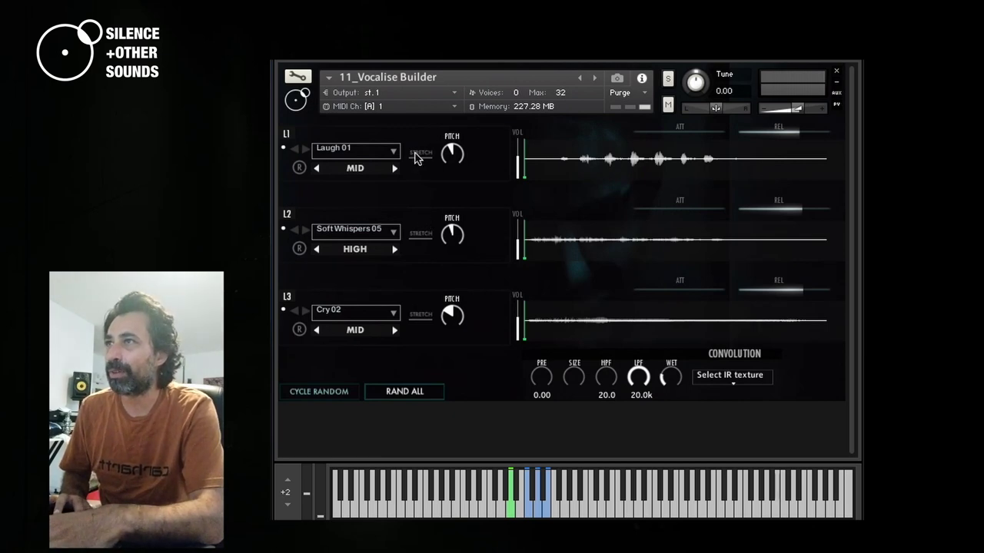
# Enable STRETCH on the Laugh 01 layer (L1) to reveal its TIME and FORM knobs
pyautogui.click(419, 154)
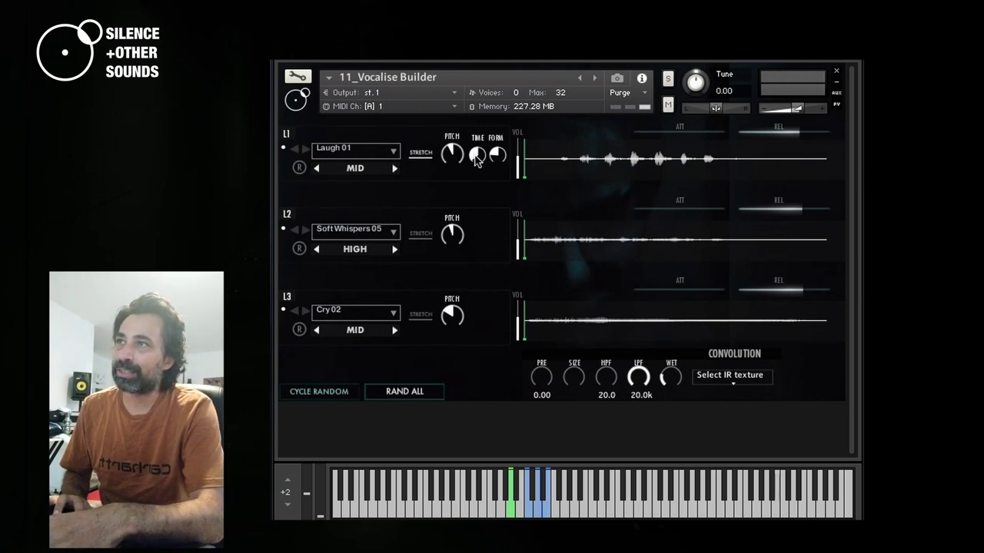
# Adjust L1's stretch TIME knob and lower its FORM knob
pyautogui.moveTo(477, 159); pyautogui.dragTo(478, 142)
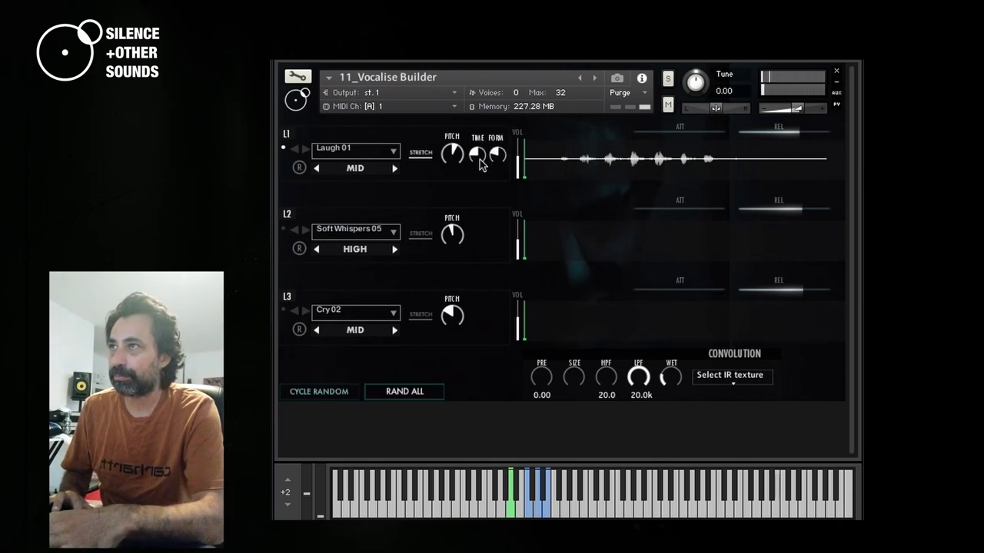
pyautogui.moveTo(498, 158); pyautogui.dragTo(498, 142)
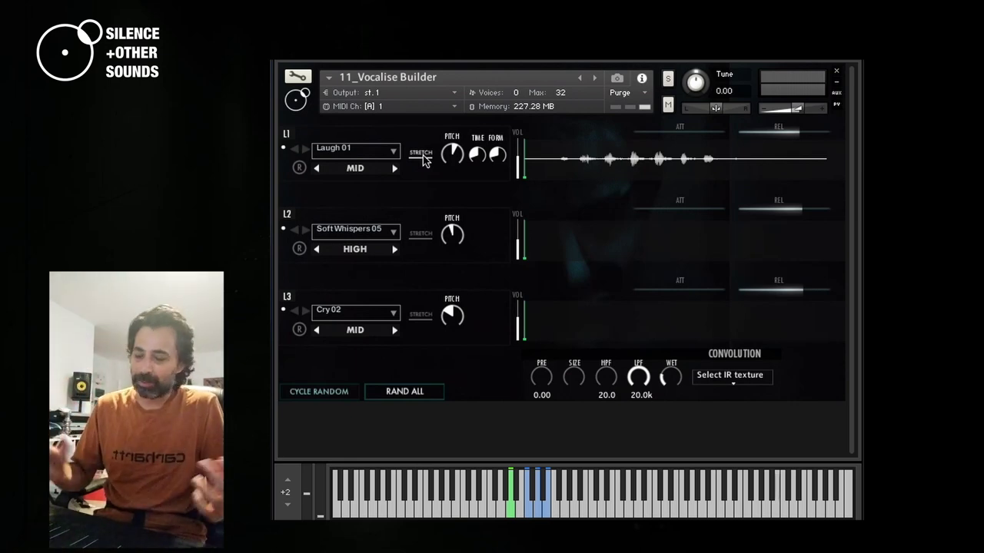
# Swap layer L1's sample from Laugh 01 to Male Scream 05
pyautogui.click(359, 154)
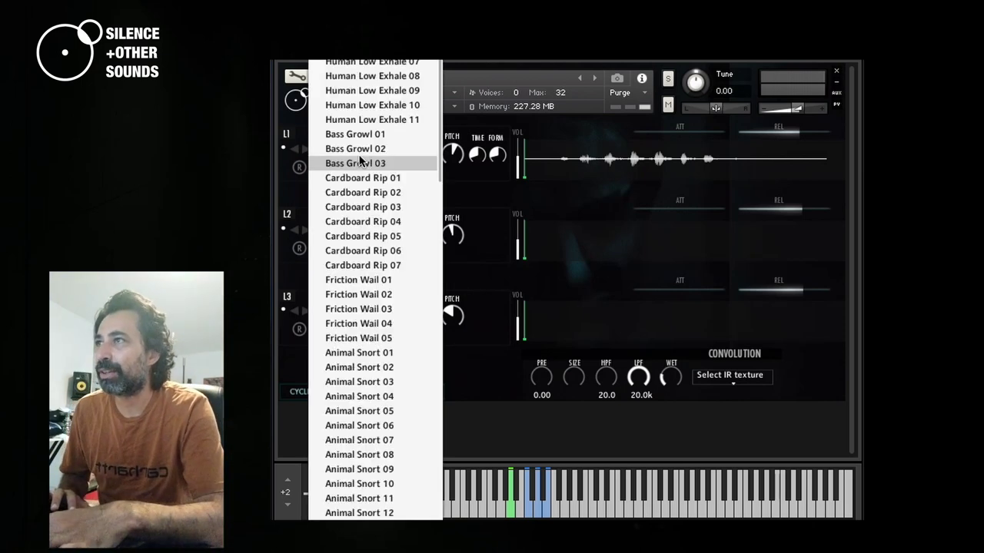
pyautogui.scroll(-12, 389, 421)
pyautogui.click(374, 239)
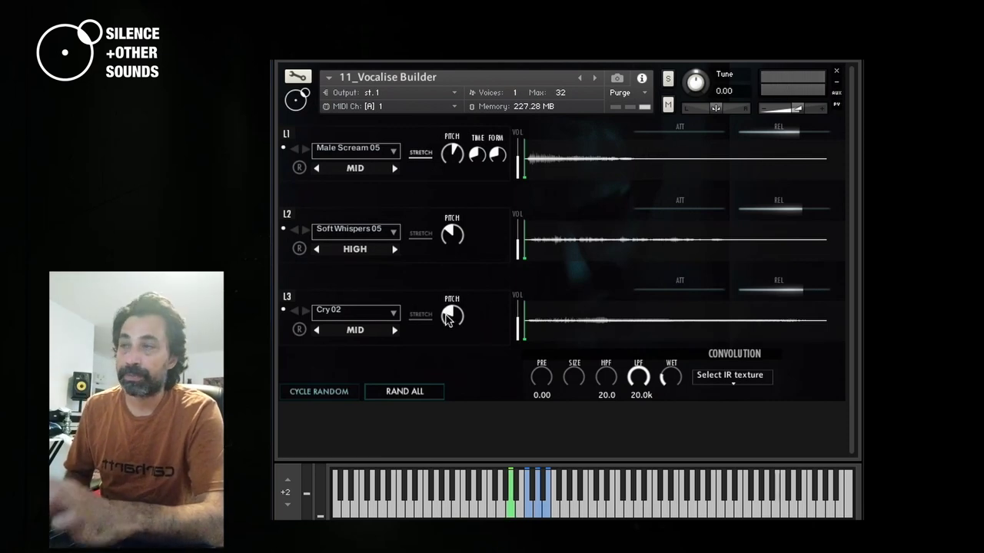
# Randomize all three layers with RAND ALL and move L1's sample start earlier
pyautogui.click(394, 394)
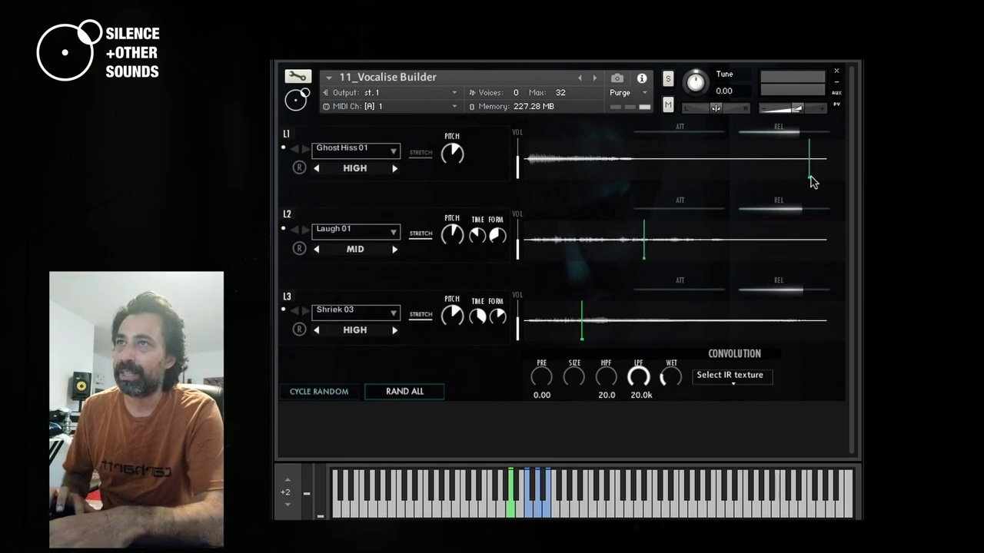
pyautogui.moveTo(812, 181)
pyautogui.mouseDown()
pyautogui.moveTo(611, 185)
pyautogui.moveTo(529, 203)
pyautogui.mouseUp()
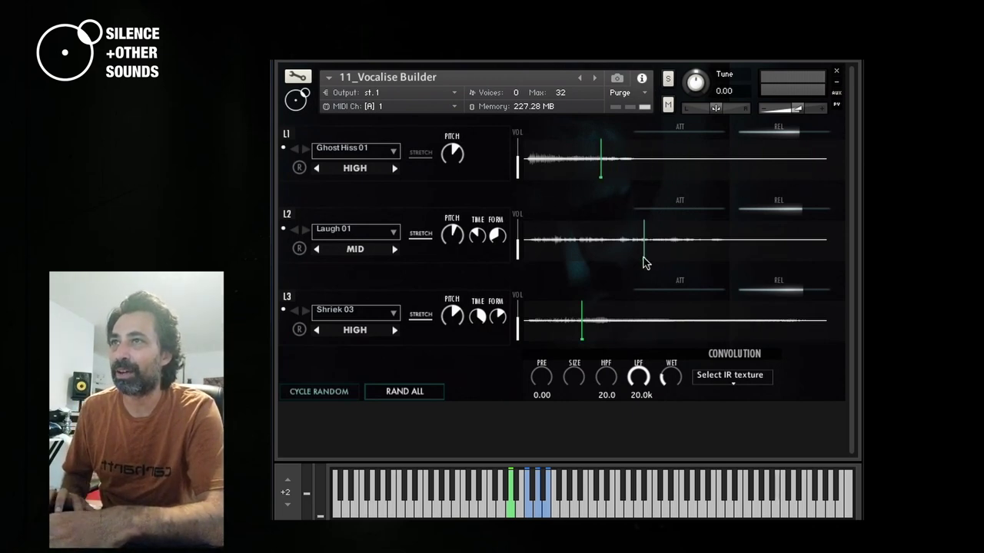
pyautogui.moveTo(598, 175)
pyautogui.mouseDown()
pyautogui.moveTo(802, 192)
pyautogui.moveTo(558, 192)
pyautogui.mouseUp()
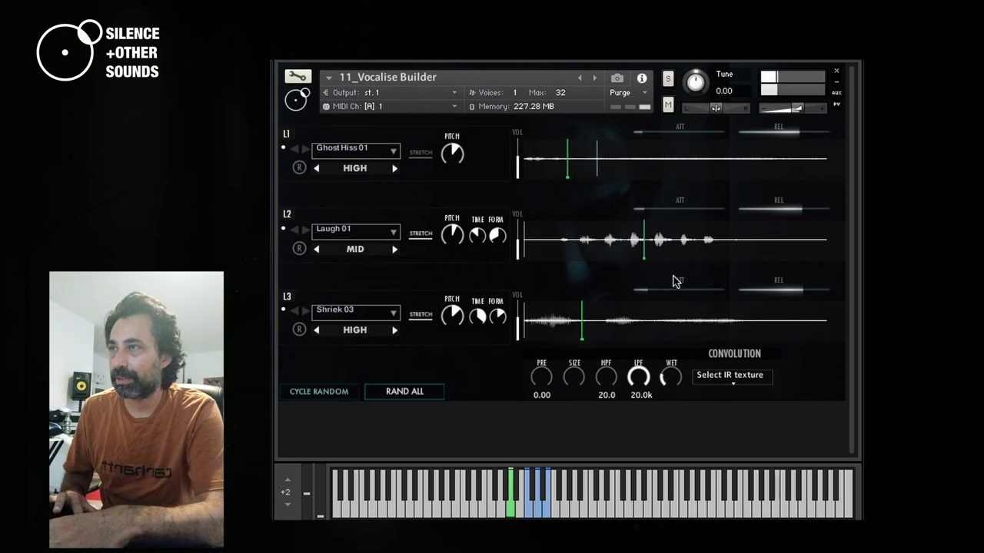
# Reroll L2, then drag the L3, L2 and L1 start markers to the waveform's left edge
pyautogui.click(299, 250)
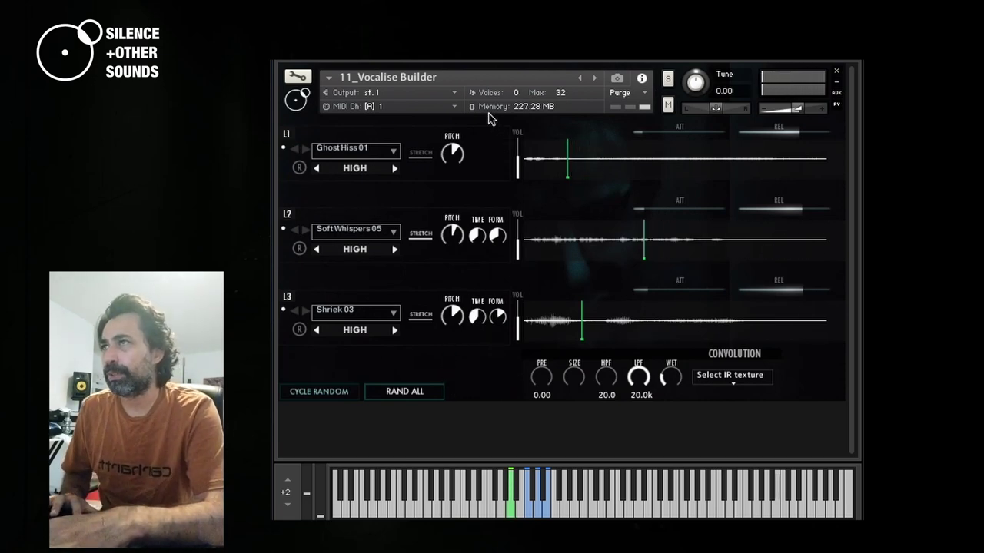
pyautogui.moveTo(584, 338); pyautogui.dragTo(523, 338)
pyautogui.moveTo(645, 256); pyautogui.dragTo(419, 257)
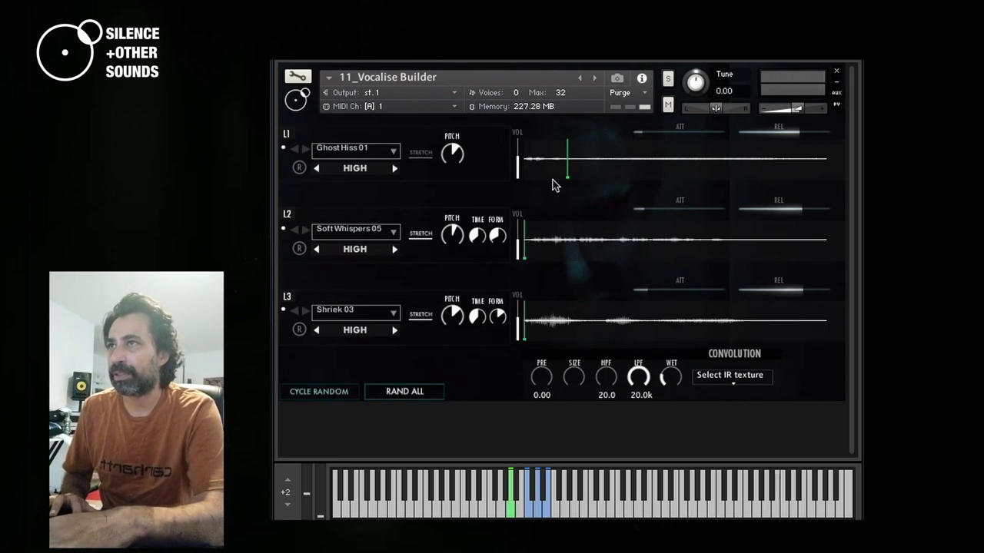
pyautogui.moveTo(569, 182); pyautogui.dragTo(494, 185)
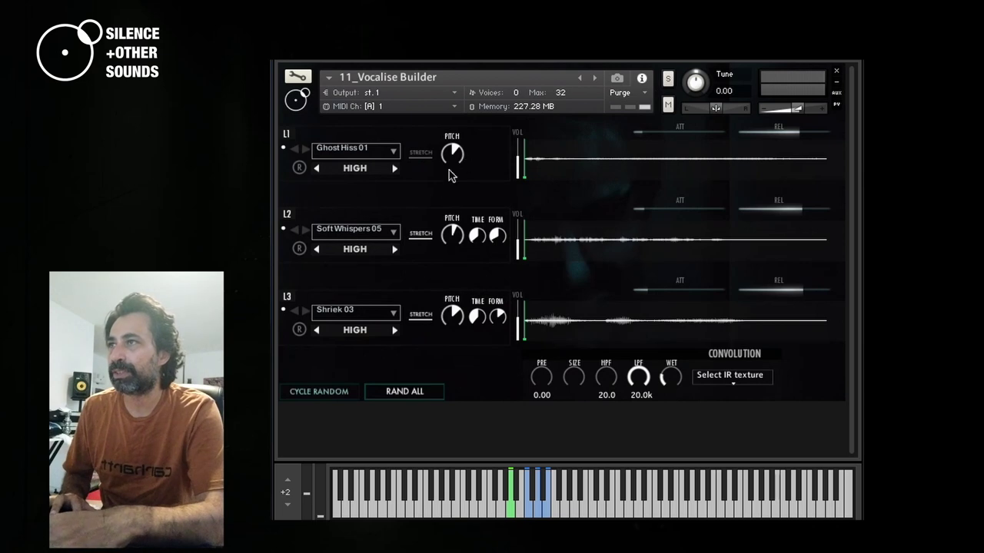
# Disable STRETCH on L3 and L2 and enable CYCLE RANDOM for per-note sample cycling
pyautogui.click(419, 315)
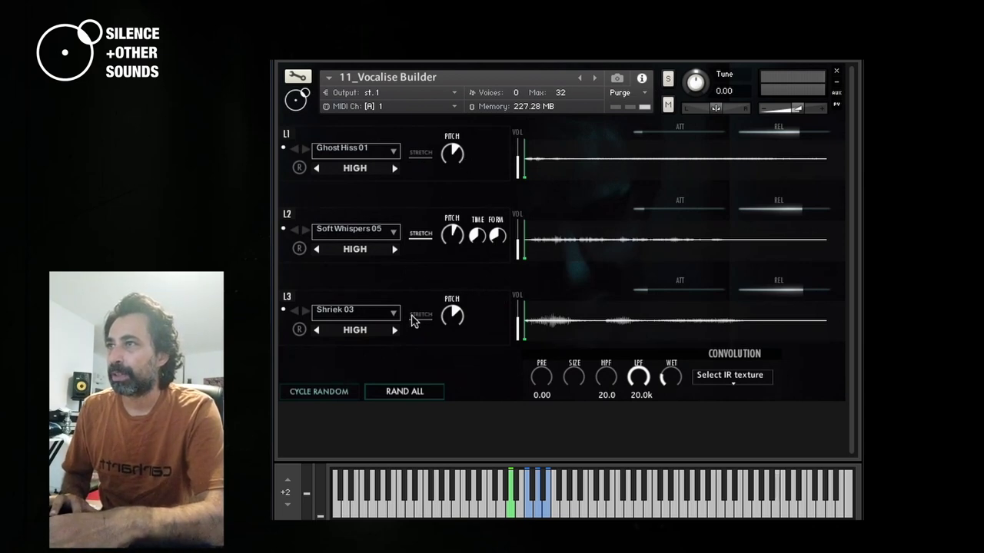
pyautogui.click(422, 235)
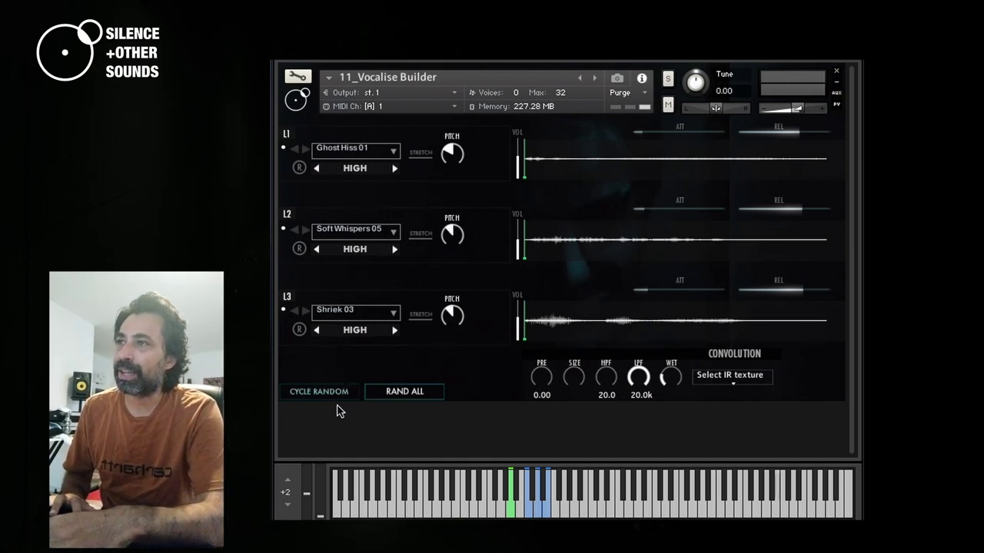
pyautogui.click(330, 393)
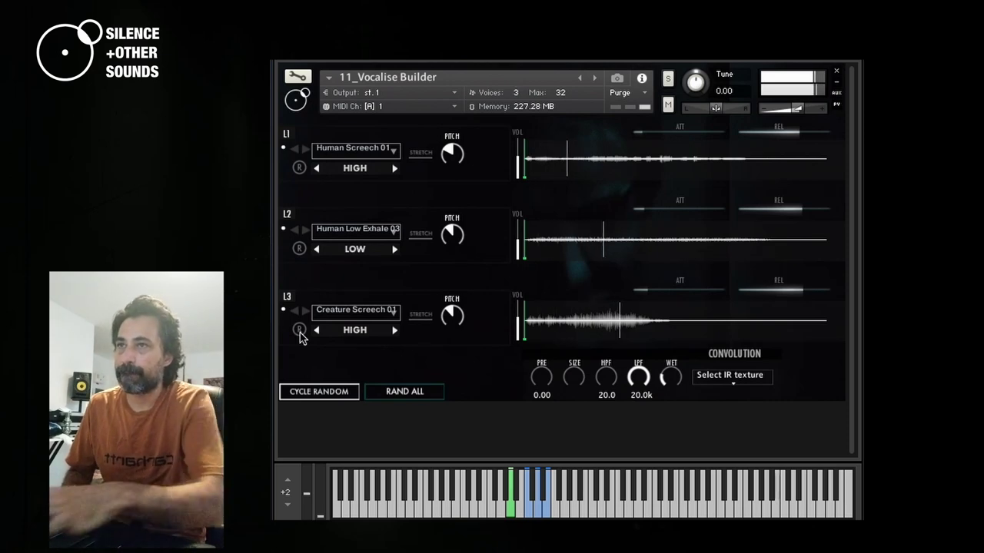
# Set the convolution IR texture to EXP-Depth and load the 12_Breath Loops instrument
pyautogui.click(729, 376)
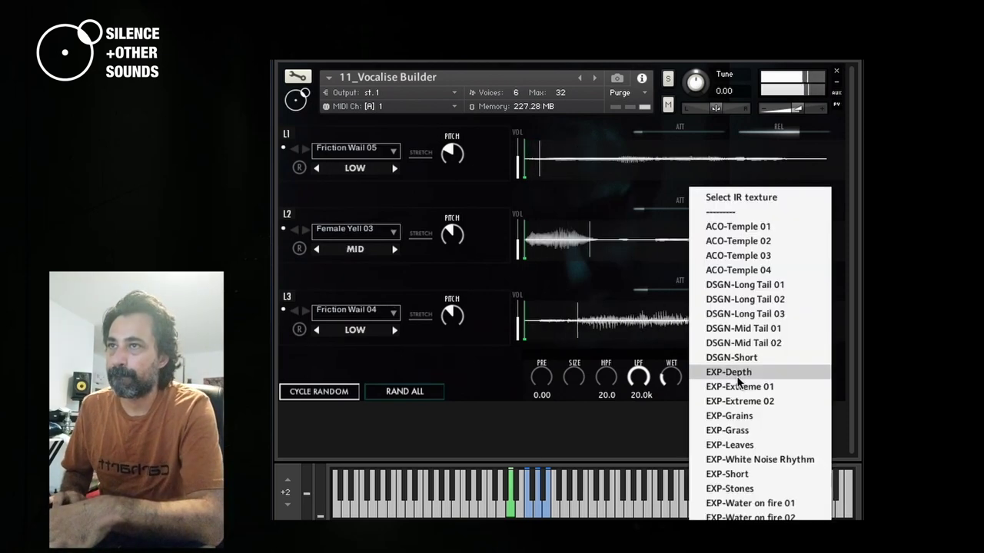
pyautogui.click(726, 376)
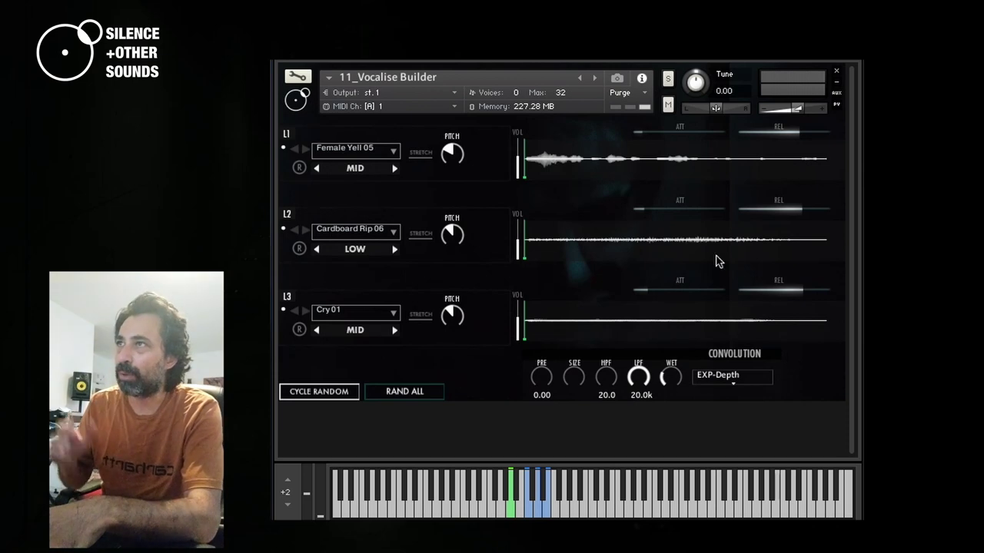
pyautogui.click(595, 78)
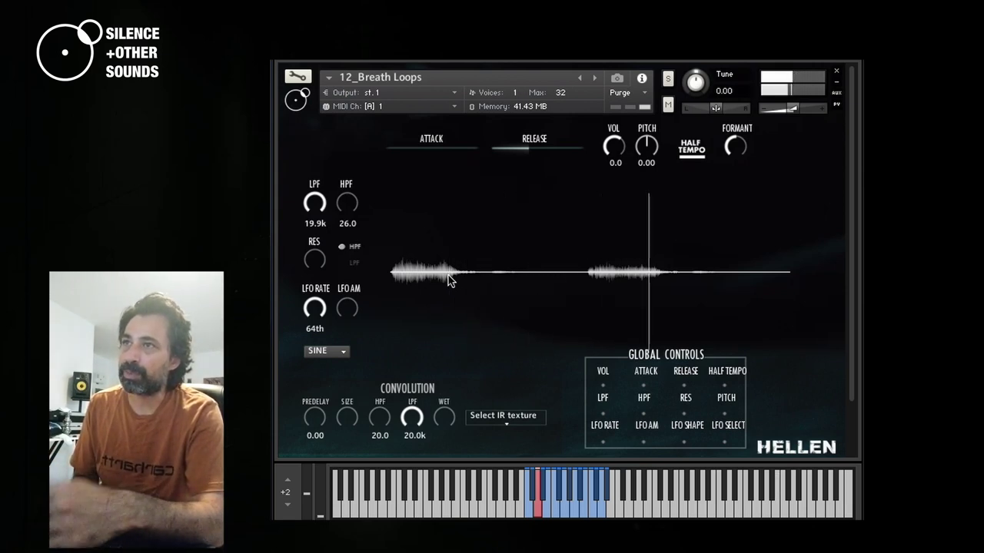
# Toggle HALF TEMPO off and back on for the breath loop
pyautogui.click(692, 150)
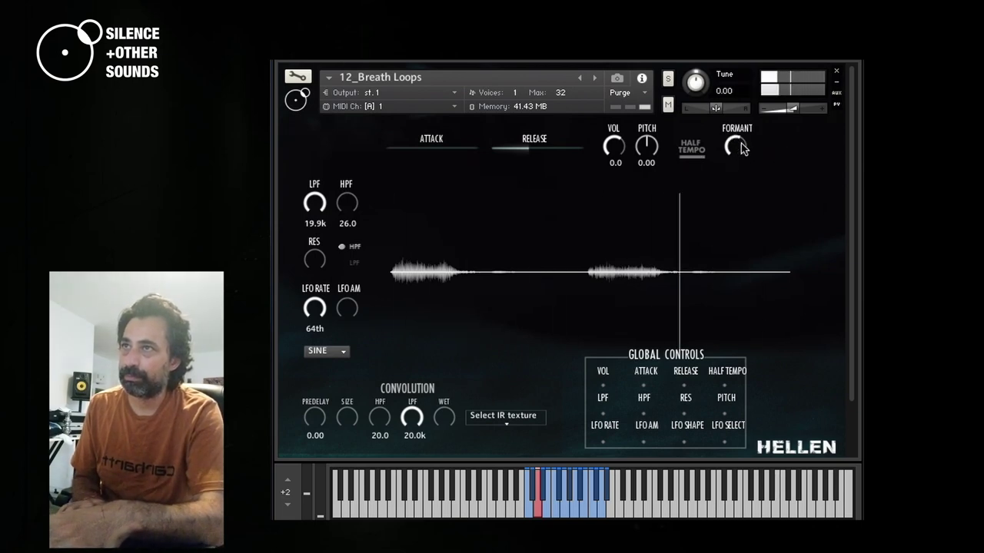
pyautogui.click(696, 153)
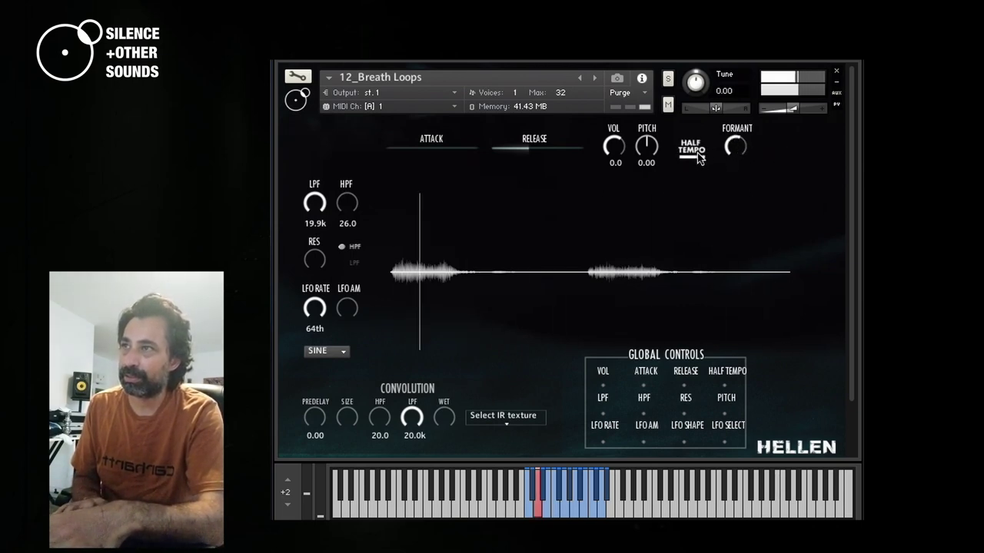